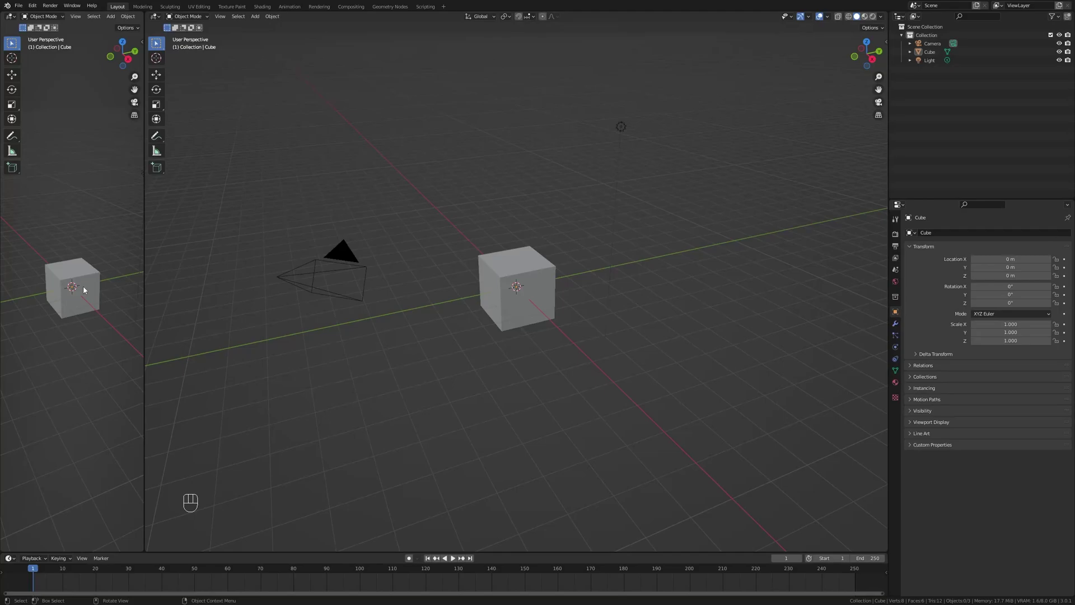
# - Align the camera to the current side view so the viewport shows the camera's perspective
pyautogui.moveTo(84, 289); pyautogui.dragTo(77, 252, button='middle')
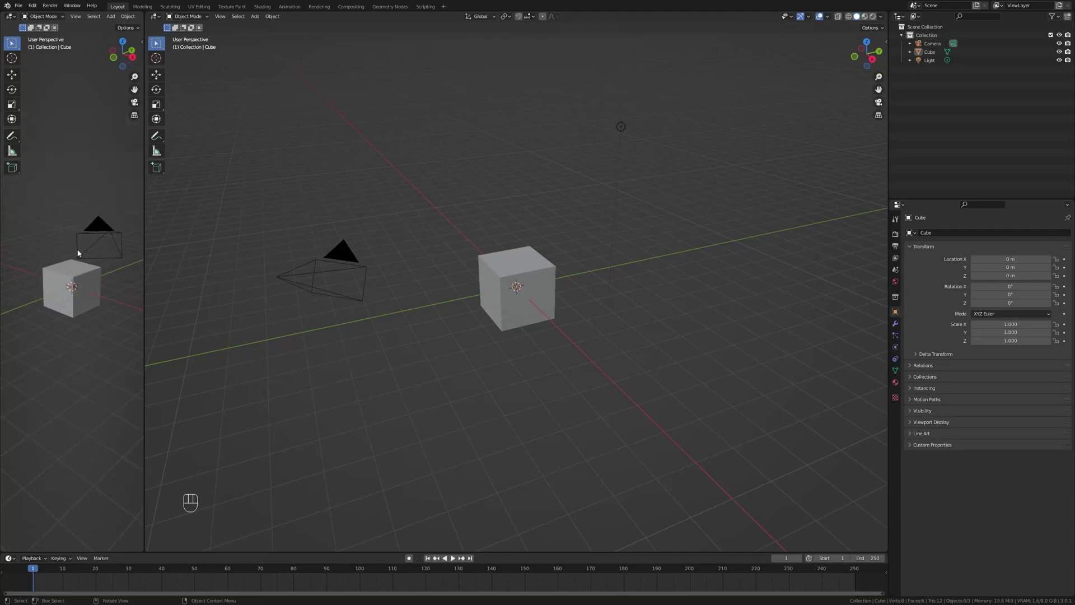
pyautogui.press('KP_1')
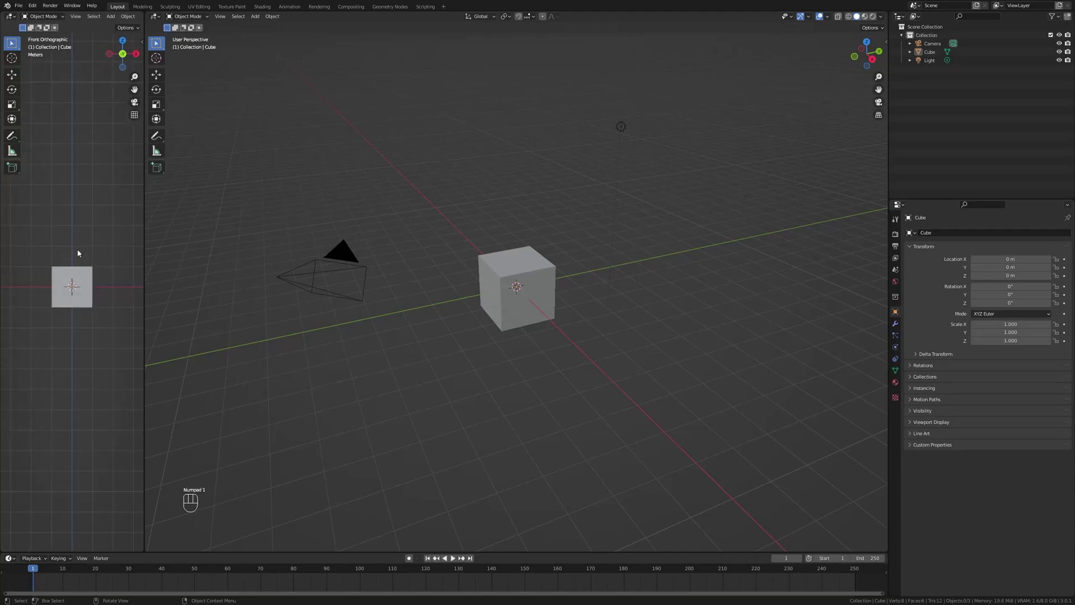
pyautogui.press('ctrl')
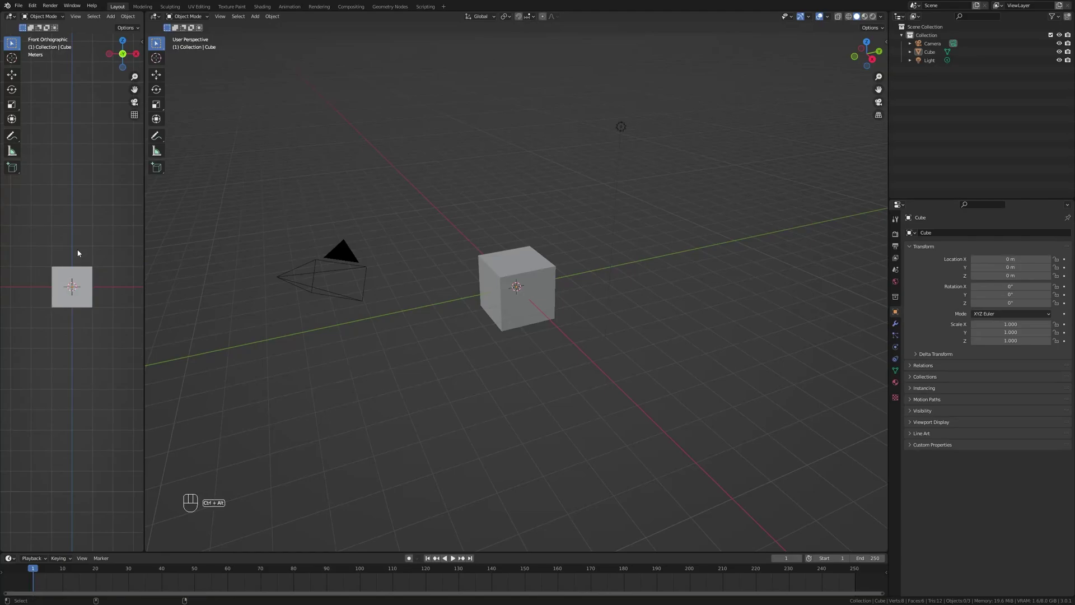
pyautogui.press('ctrl+alt+KP_0')
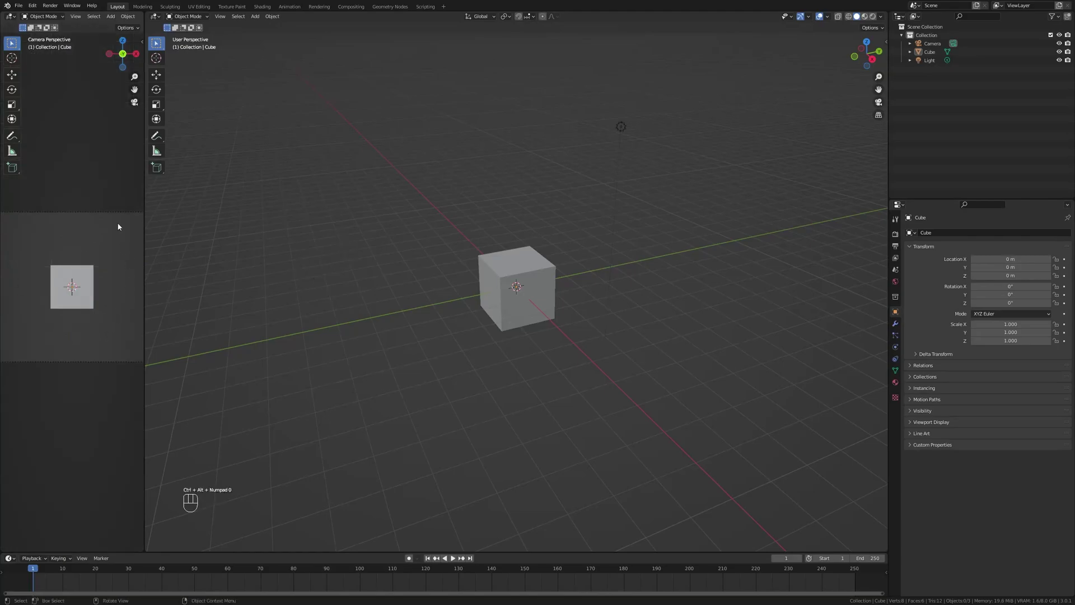
# - Delete the default cube and add a UV sphere at the origin
pyautogui.click(518, 263)
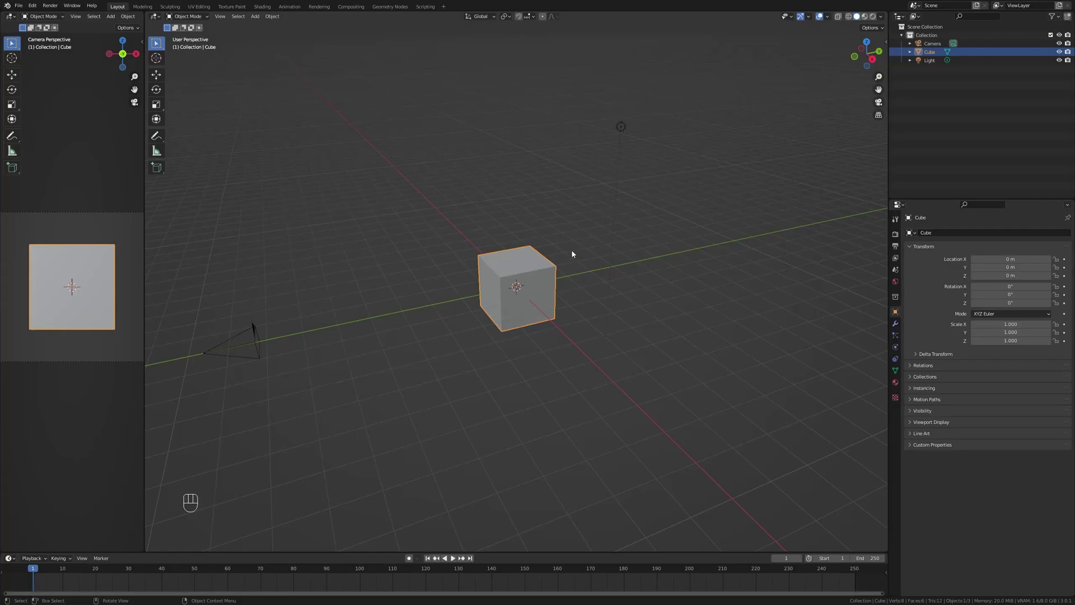
pyautogui.press('x')
pyautogui.click(514, 257)
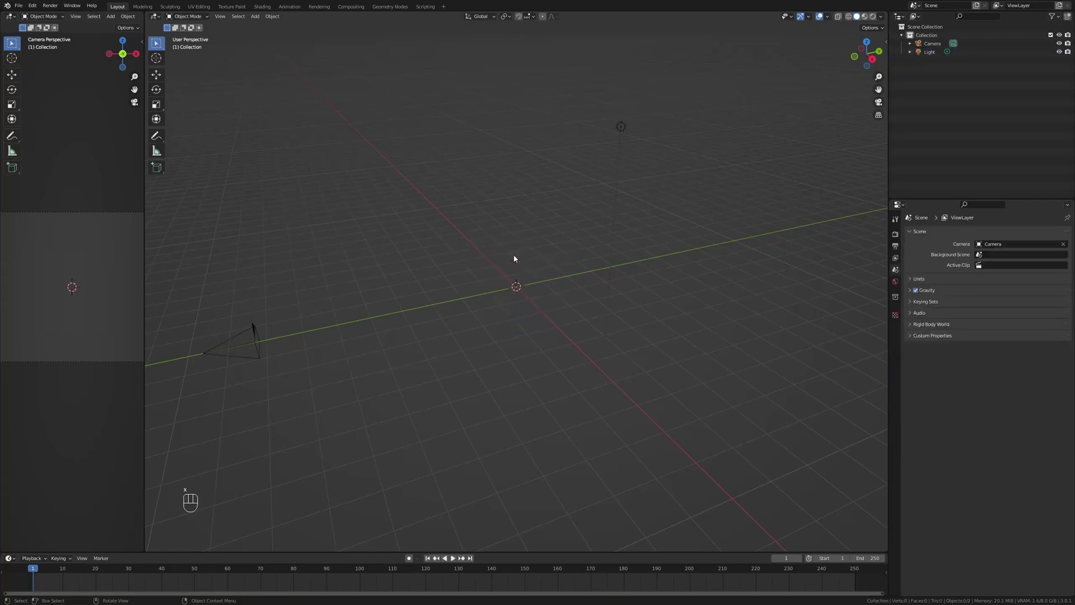
pyautogui.hotkey('shift', 'a')
pyautogui.moveTo(529, 259)
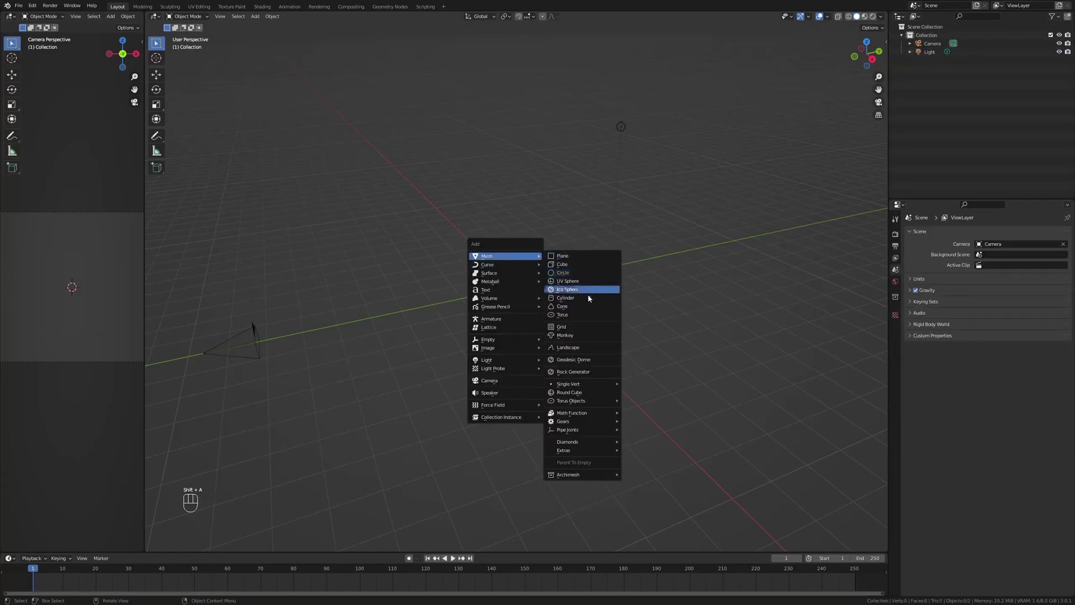
pyautogui.click(572, 282)
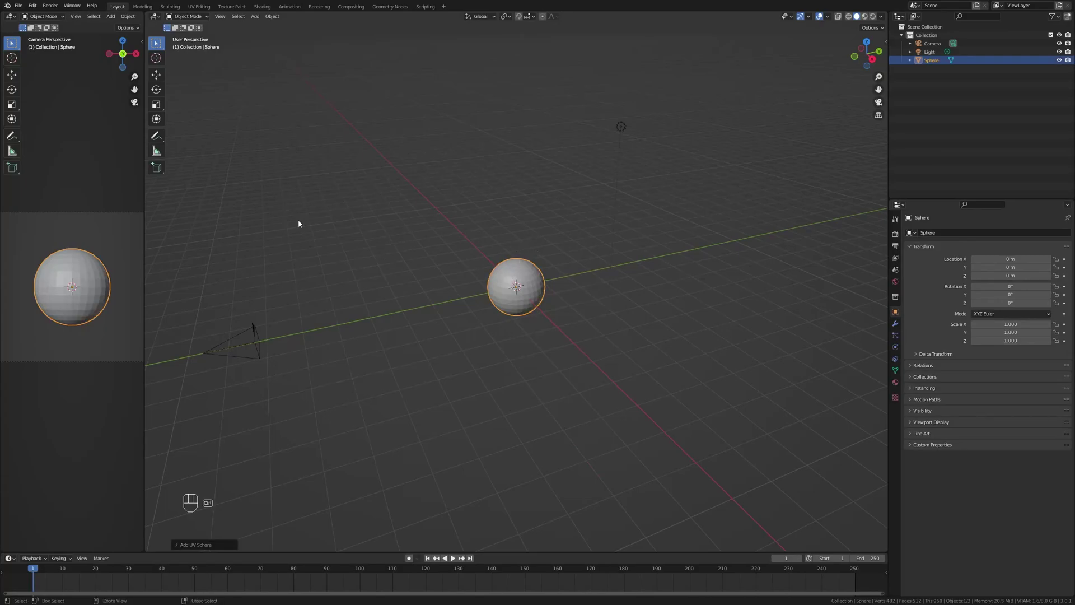
# - Give the sphere a level-2 Subdivision modifier and shade it smooth
pyautogui.hotkey('ctrl', '2')
pyautogui.click(896, 323)
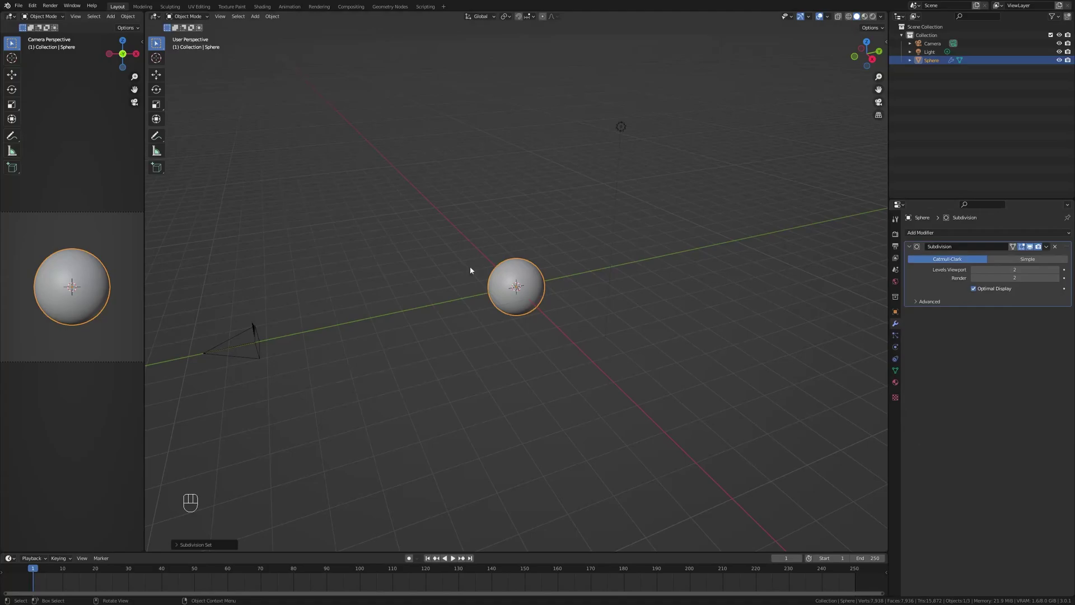
pyautogui.rightClick(528, 281)
pyautogui.click(528, 280)
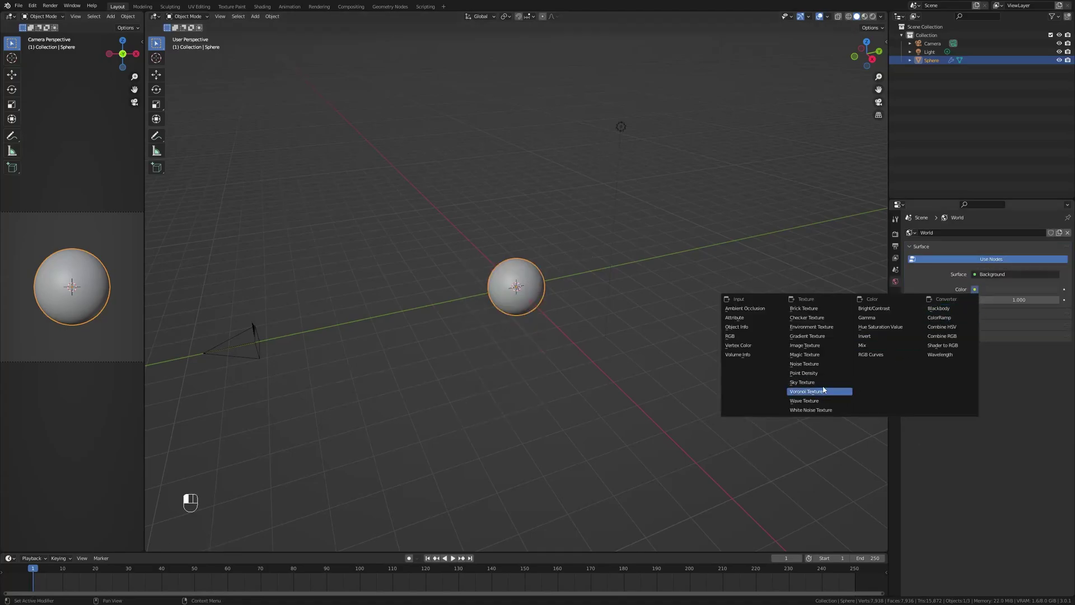
# - Use a Sky Texture world and render in Cycles, Experimental feature set, GPU Compute, with rendered viewport shading
pyautogui.click(822, 383)
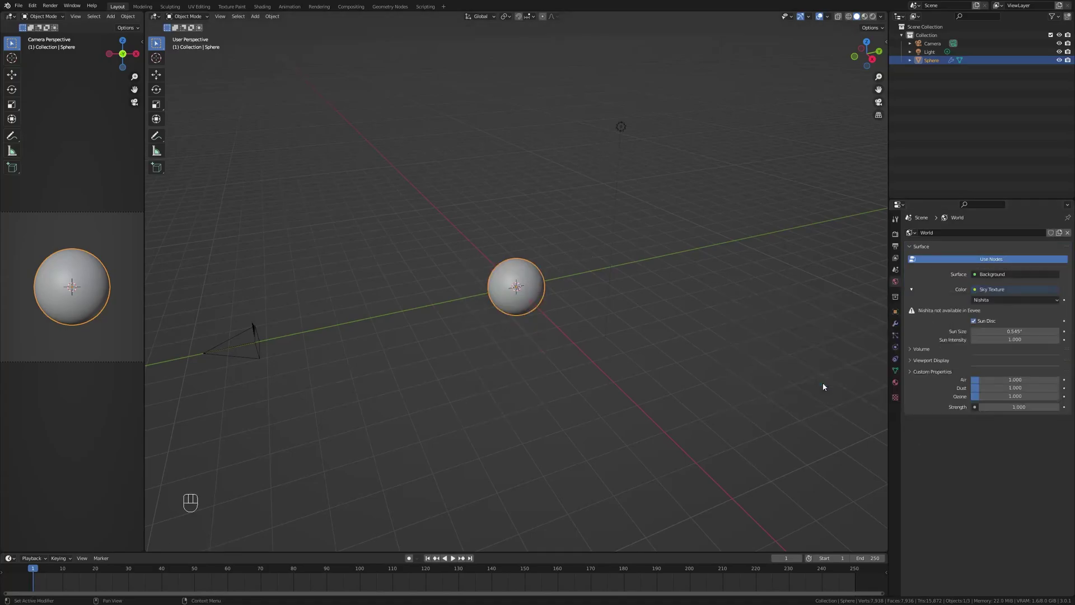
pyautogui.click(896, 235)
pyautogui.click(991, 233)
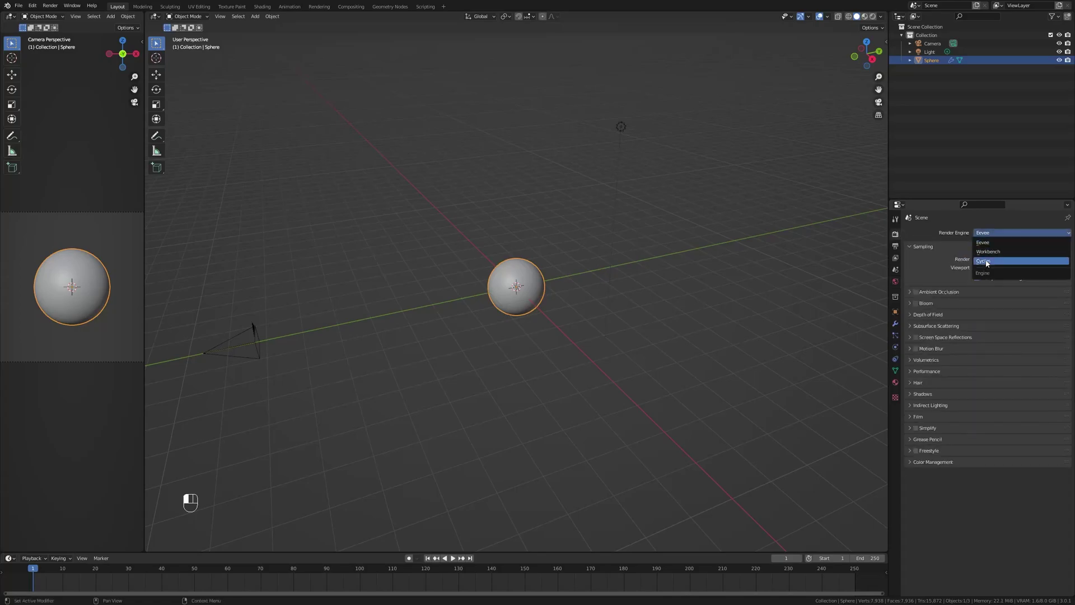
pyautogui.click(987, 263)
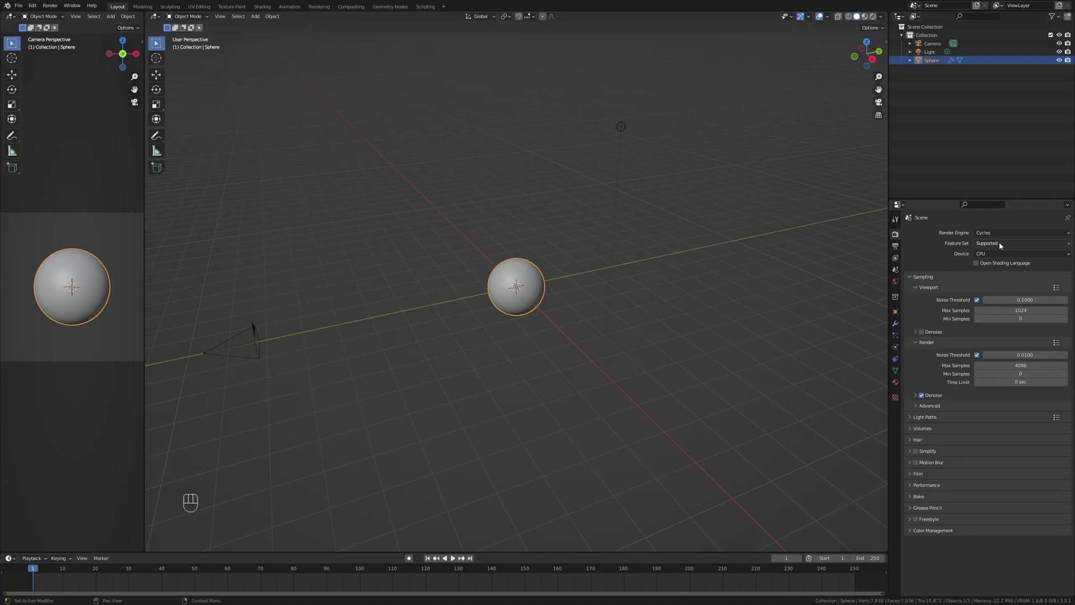
pyautogui.click(1002, 244)
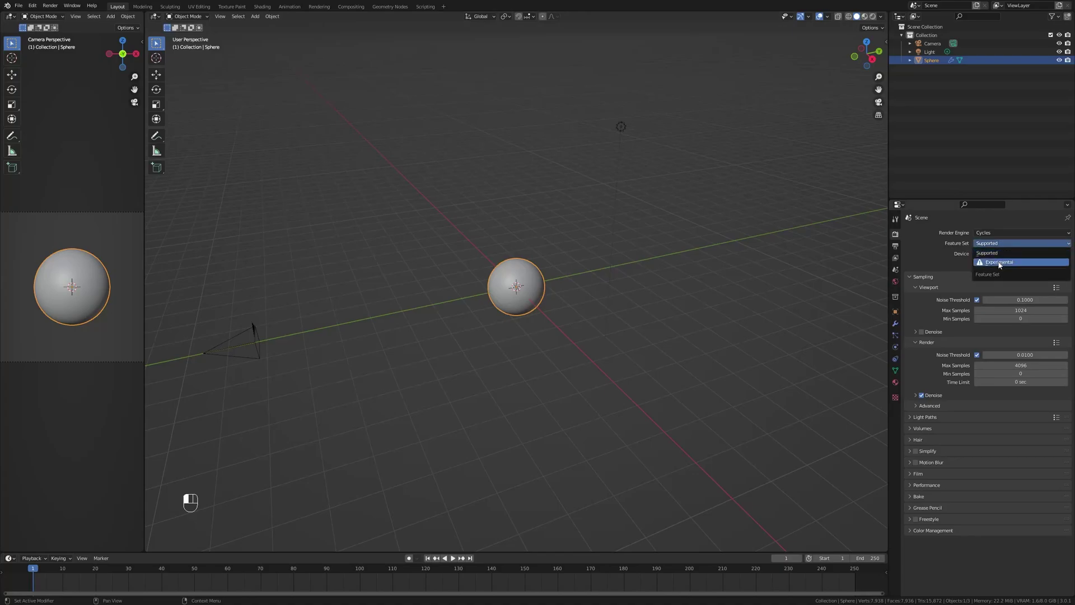
pyautogui.click(999, 262)
pyautogui.click(1007, 251)
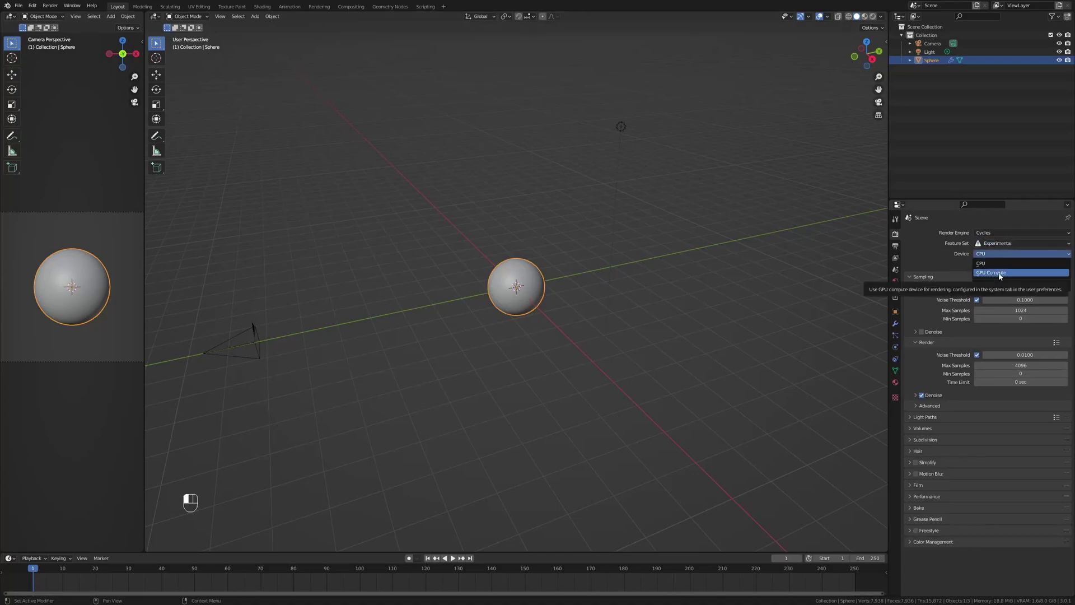
pyautogui.click(1001, 273)
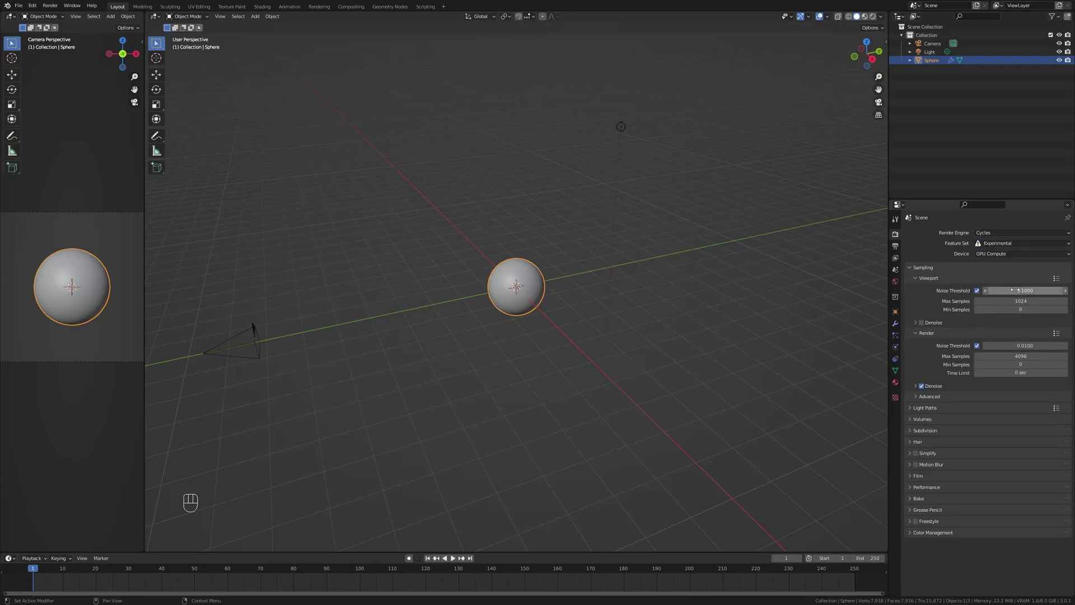
pyautogui.press('z')
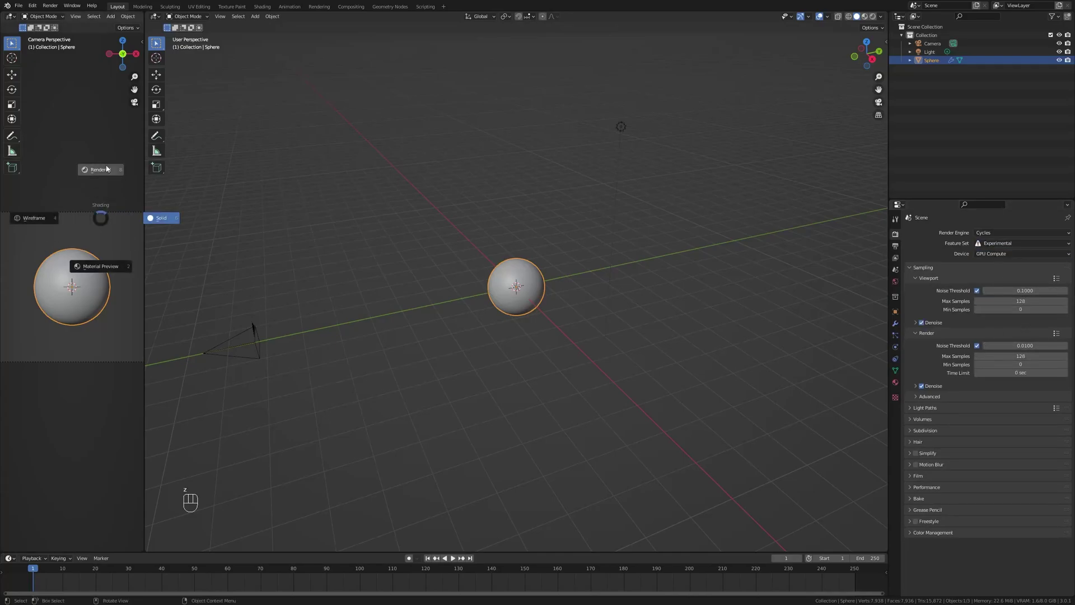
pyautogui.click(107, 168)
# - Set the sky texture's Air to 0.3, Ozone to 3 and sun rotation to 430°
pyautogui.click(895, 281)
pyautogui.doubleClick(995, 365)
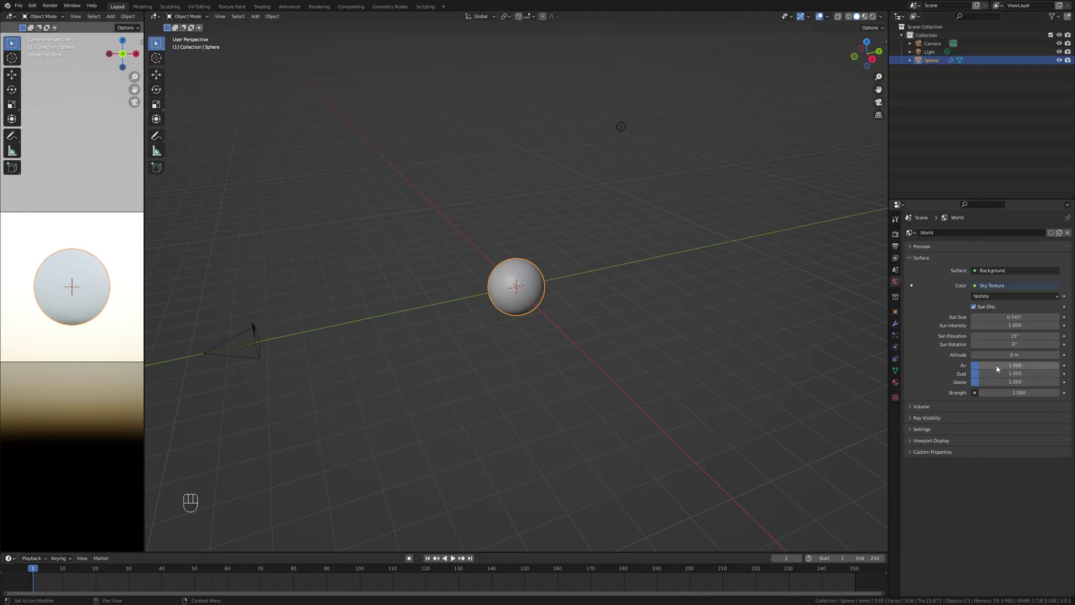
pyautogui.write('0.3')
pyautogui.press('Return')
pyautogui.doubleClick(994, 382)
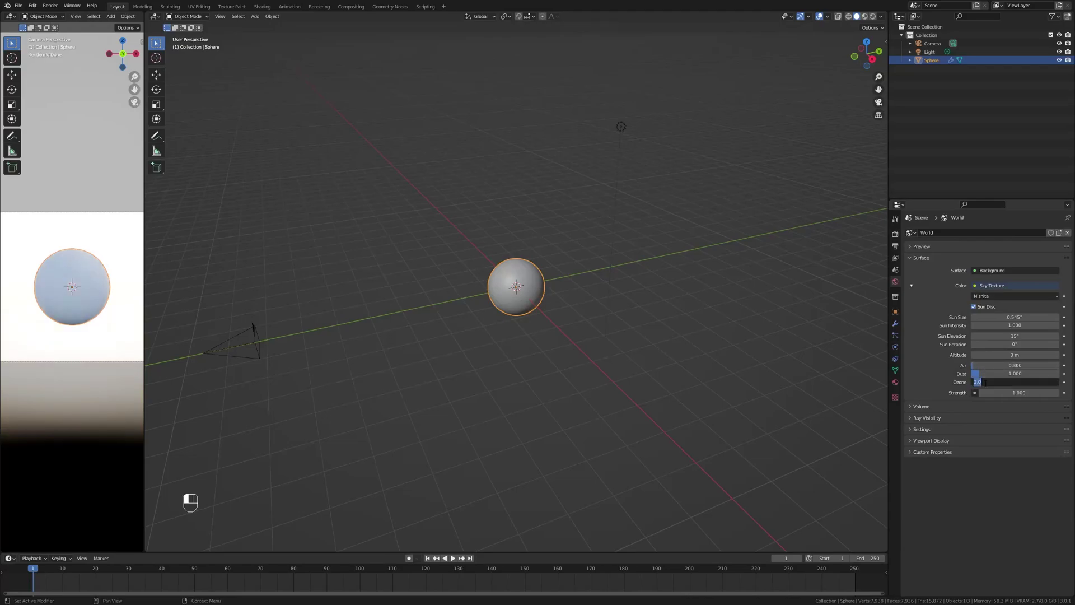
pyautogui.write('3')
pyautogui.press('Return')
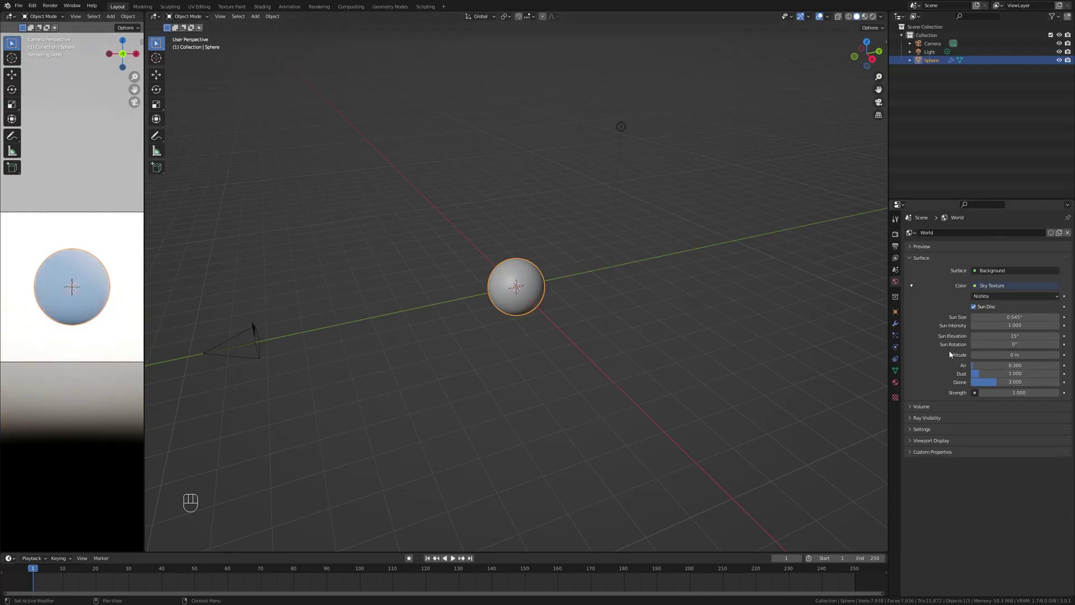
pyautogui.doubleClick(996, 344)
pyautogui.write('4')
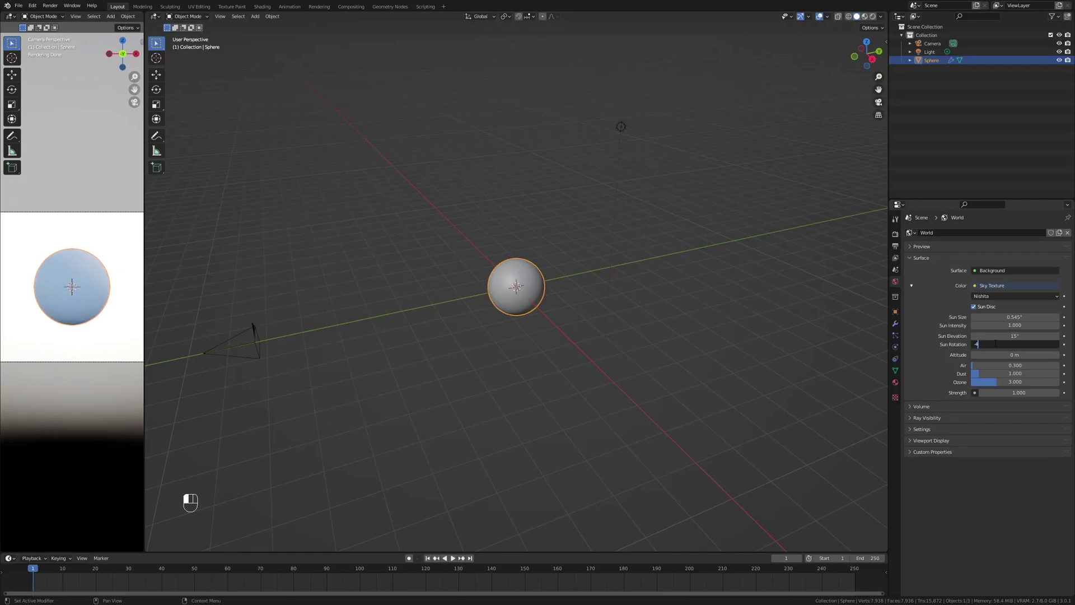
pyautogui.write('30')
pyautogui.press('Return')
# - Lower the light about 5.9 m and reposition it below-right of the sphere
pyautogui.click(620, 127)
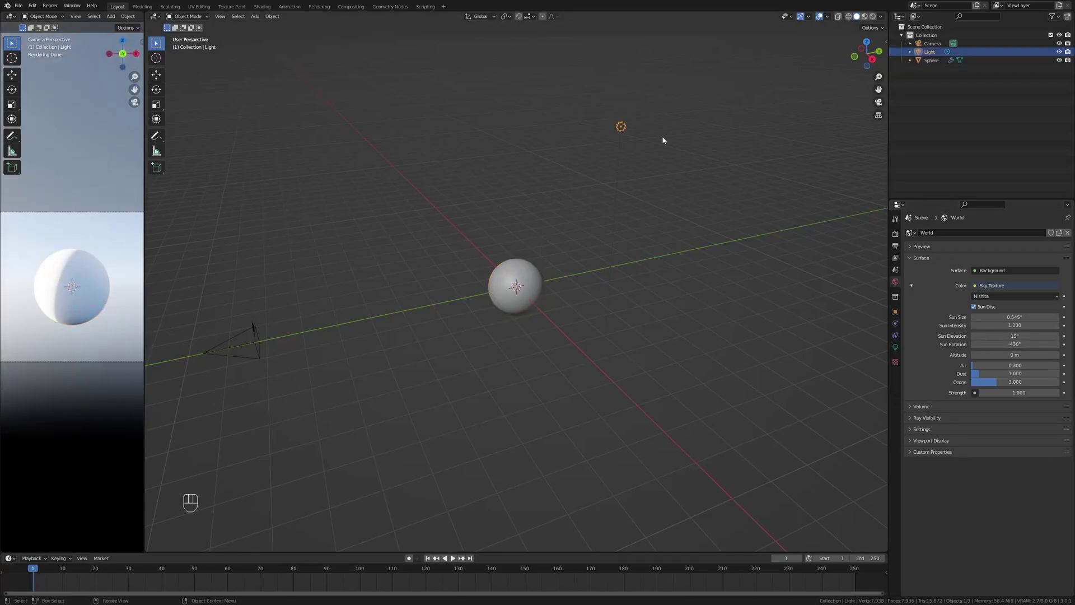
pyautogui.press('g')
pyautogui.press('z')
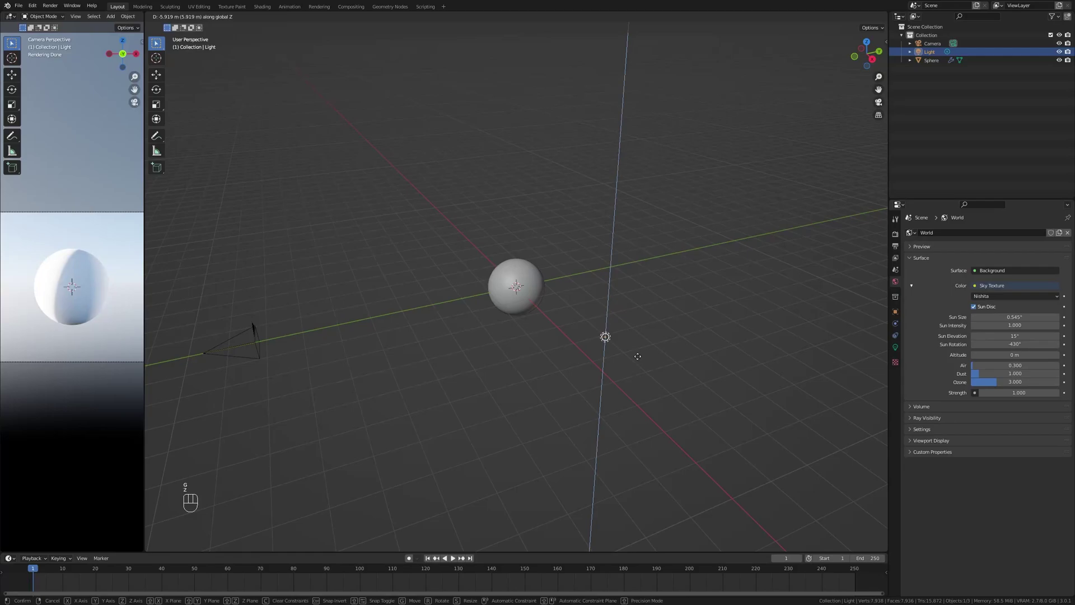
pyautogui.click(638, 356)
pyautogui.press('KP_1')
pyautogui.press('g')
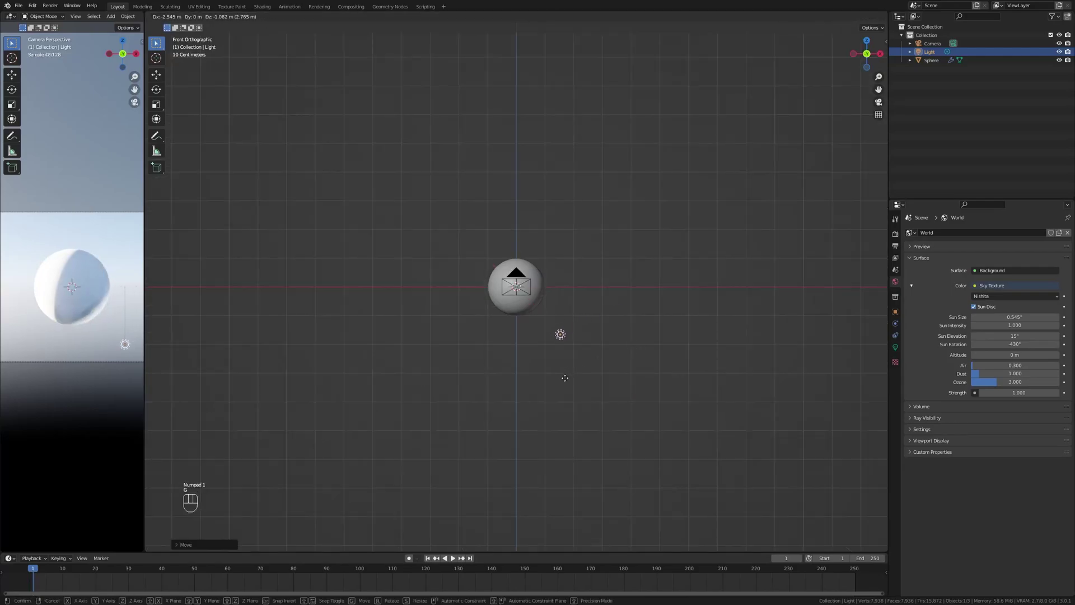
pyautogui.click(567, 379)
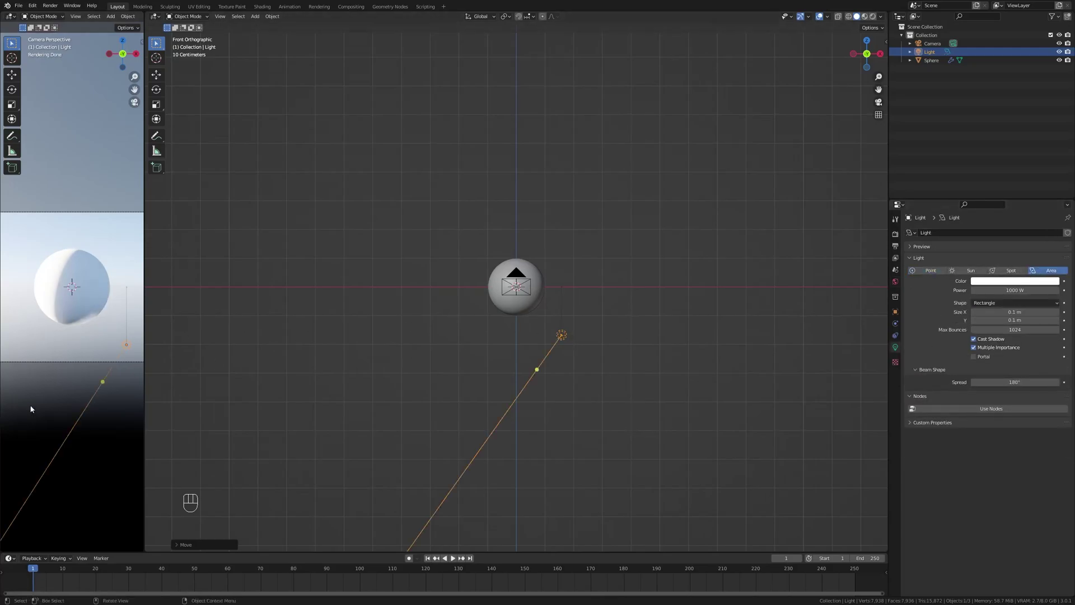
# - Aim the light at the sphere and set its power to 750 W
pyautogui.moveTo(99, 376); pyautogui.dragTo(93, 315)
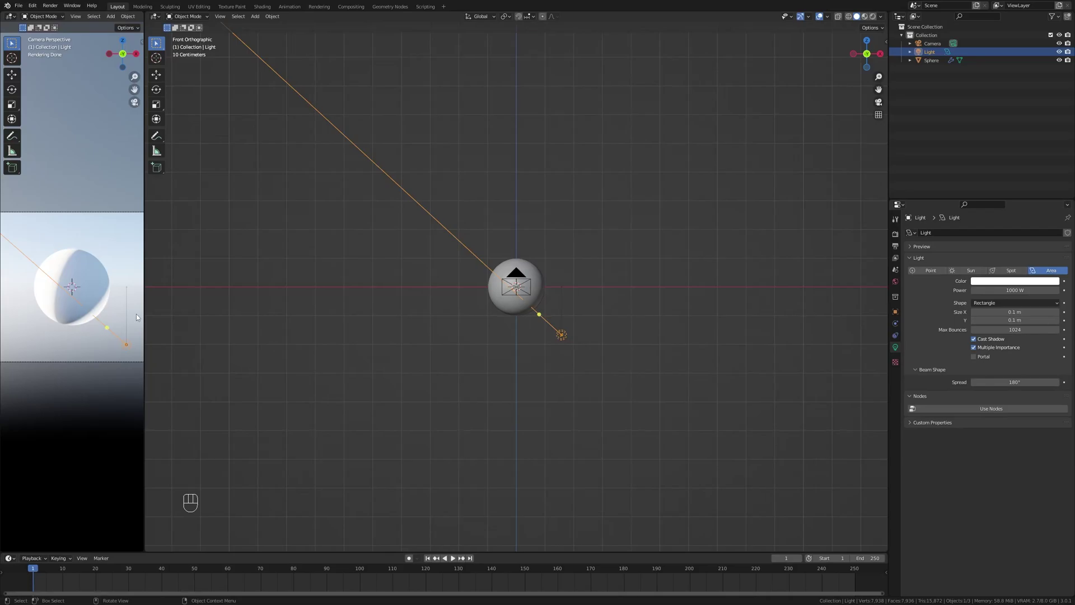
pyautogui.click(1015, 290)
pyautogui.write('750')
pyautogui.press('Return')
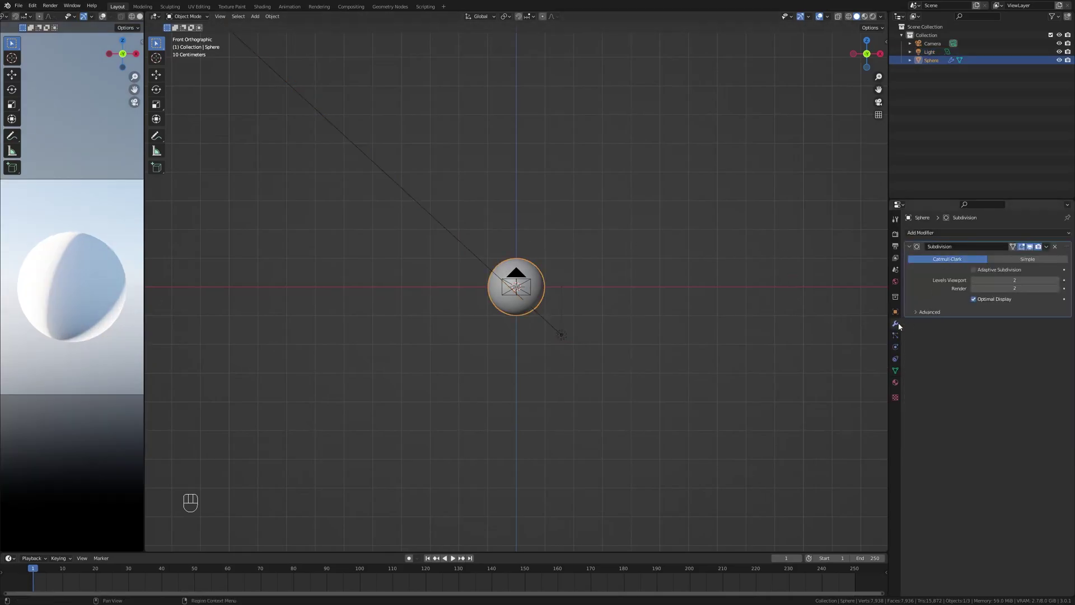
# - Tick Adaptive Subdivision on the sphere's Subdivision modifier with a 1.00 dicing scale
pyautogui.click(976, 271)
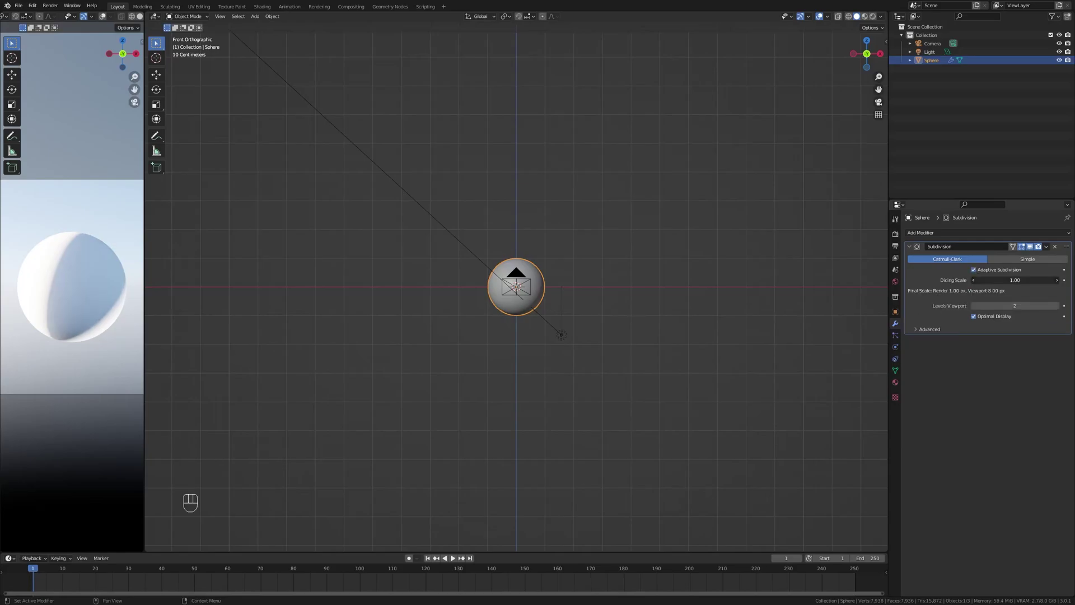
pyautogui.click(1019, 280)
pyautogui.press('Return')
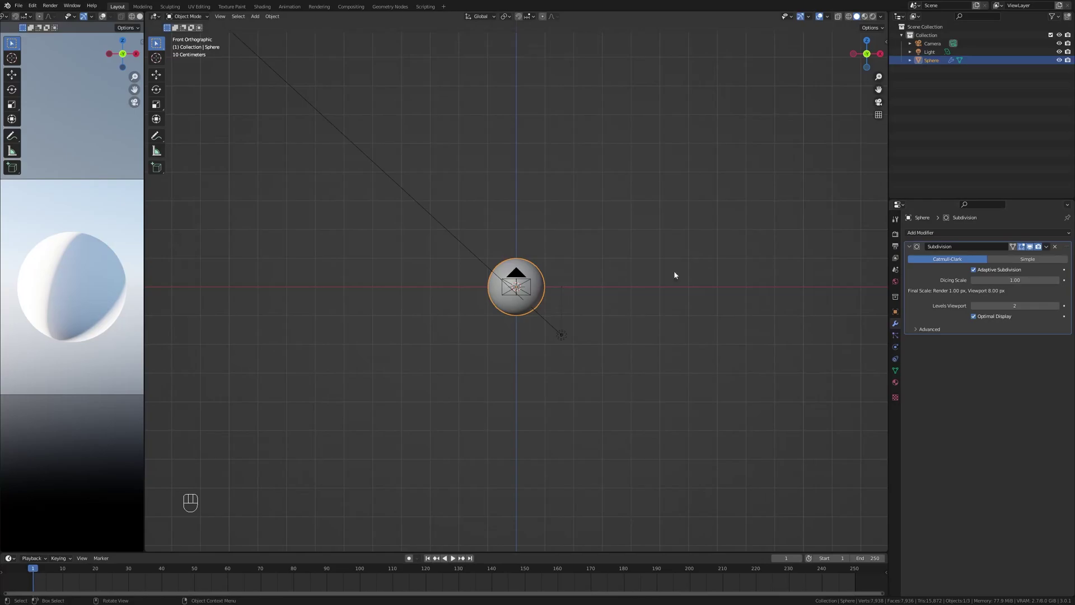
# - Switch the main view to the Shader Editor and create a new material named Patreon
pyautogui.click(155, 16)
pyautogui.click(191, 95)
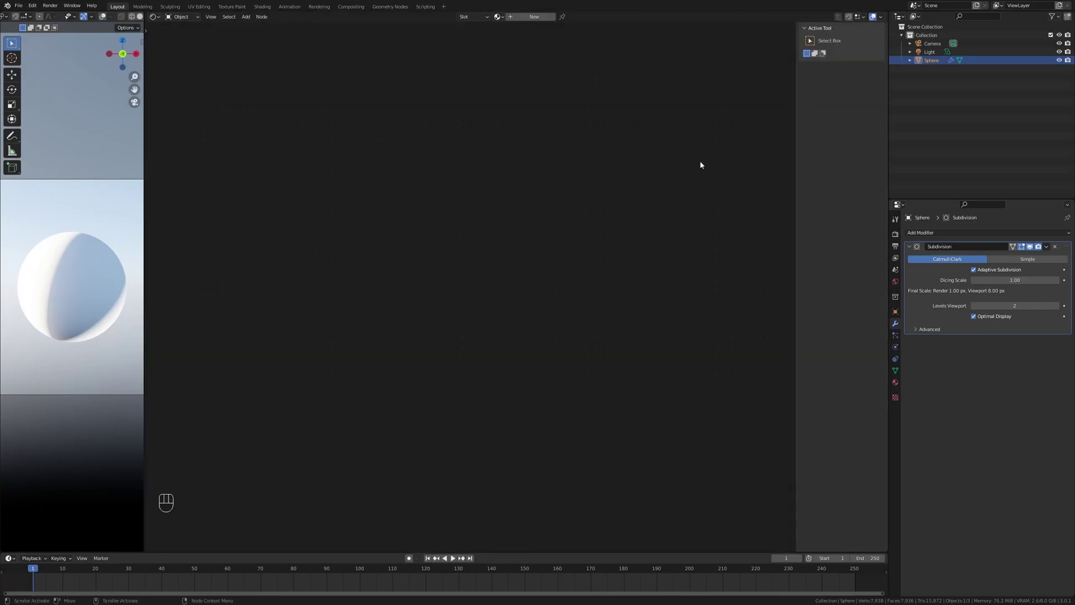
pyautogui.press('n')
pyautogui.click(896, 382)
pyautogui.click(941, 269)
pyautogui.doubleClick(939, 235)
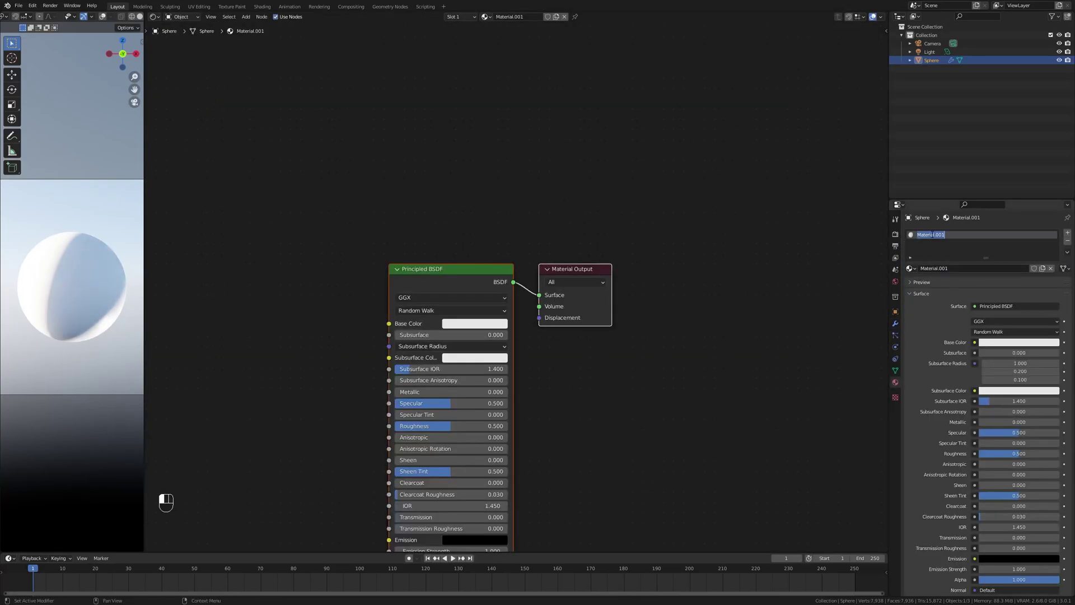
pyautogui.write('Patreon')
pyautogui.press('Return')
# - Add Noise Texture and Displacement nodes, linking Fac to Height and into the output's Displacement
pyautogui.press('g')
pyautogui.click(707, 356)
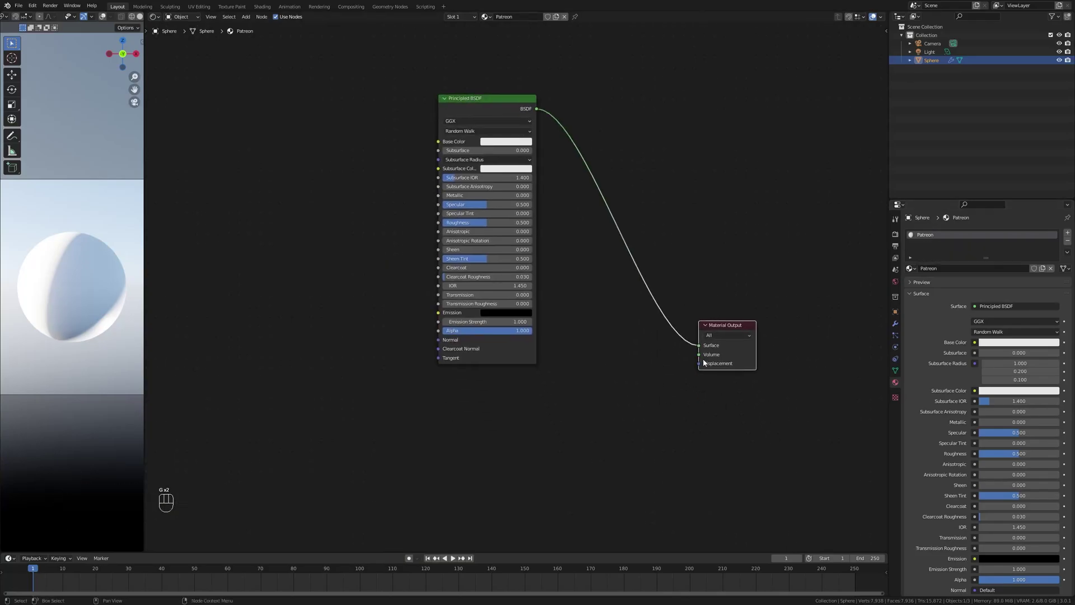
pyautogui.hotkey('shift', 'a')
pyautogui.write('noise')
pyautogui.press('Return')
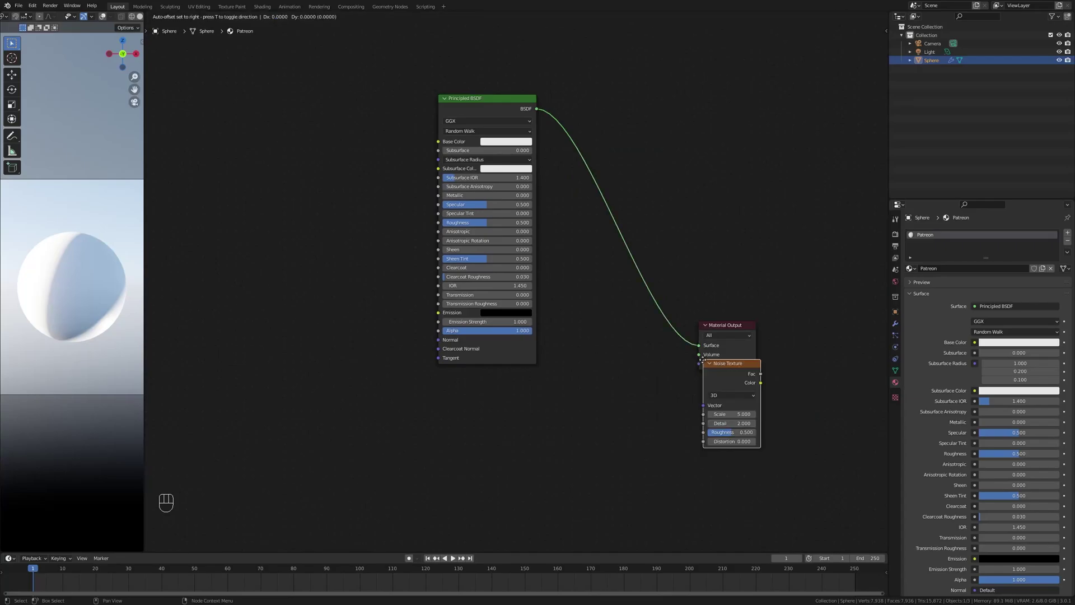
pyautogui.click(453, 402)
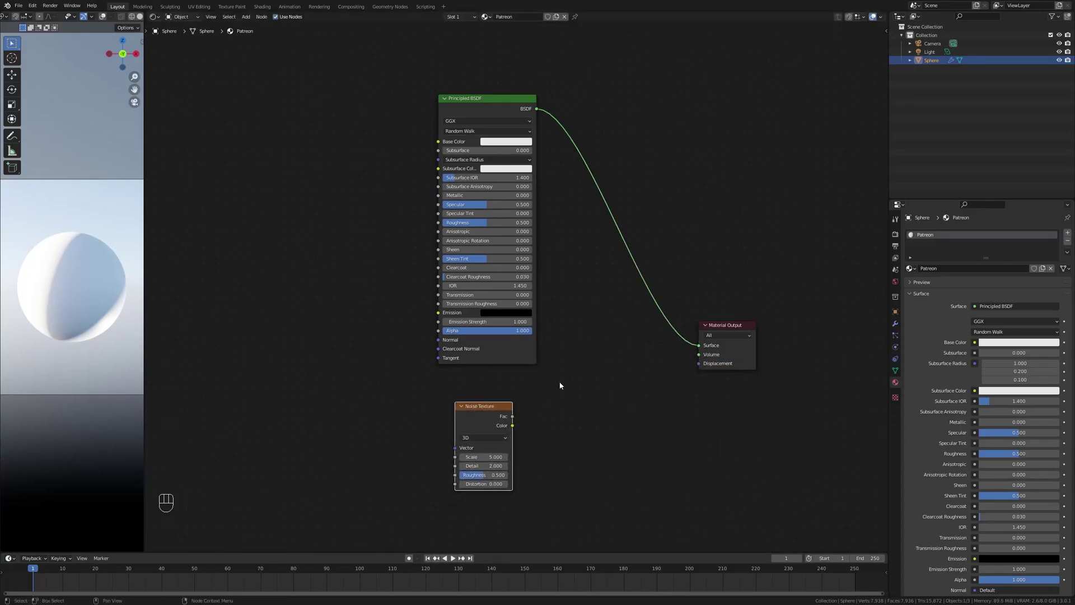
pyautogui.hotkey('shift', 'a')
pyautogui.write('disp')
pyautogui.press('Return')
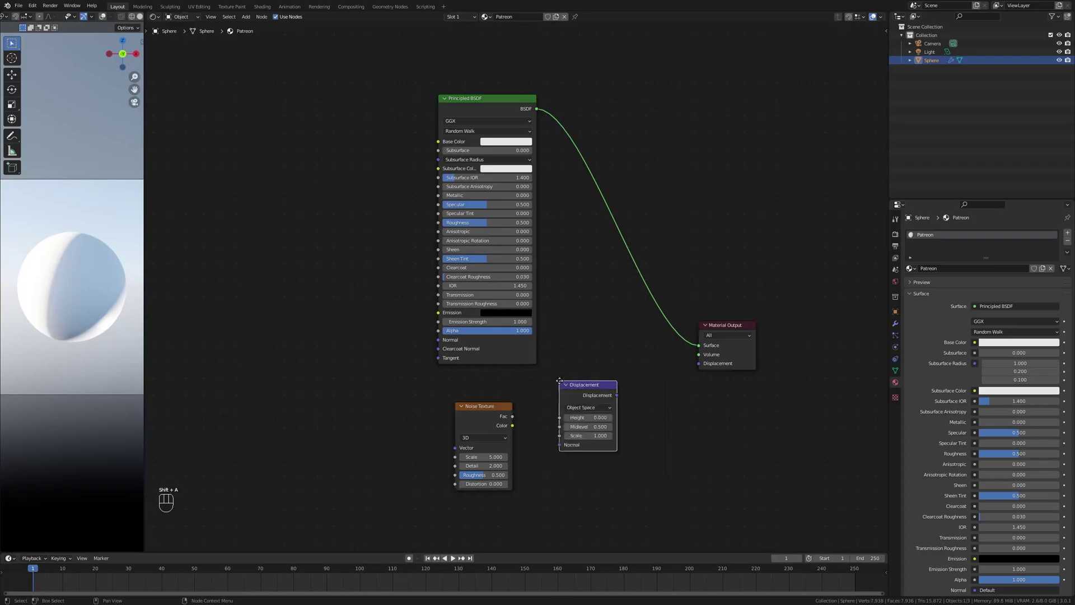
pyautogui.click(551, 388)
pyautogui.moveTo(512, 416); pyautogui.dragTo(551, 425)
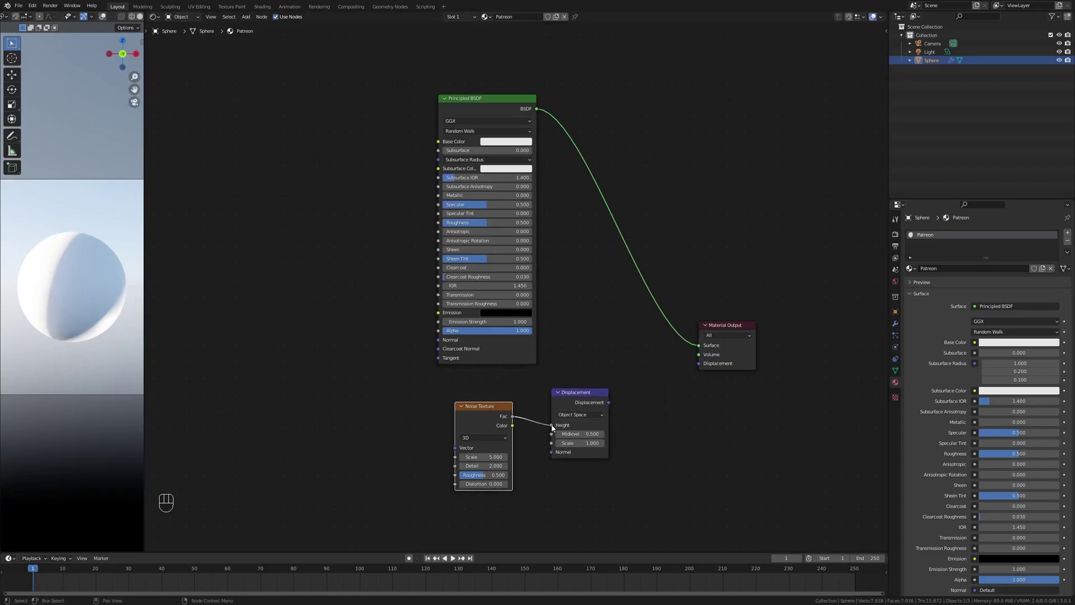
pyautogui.moveTo(609, 402); pyautogui.dragTo(700, 363)
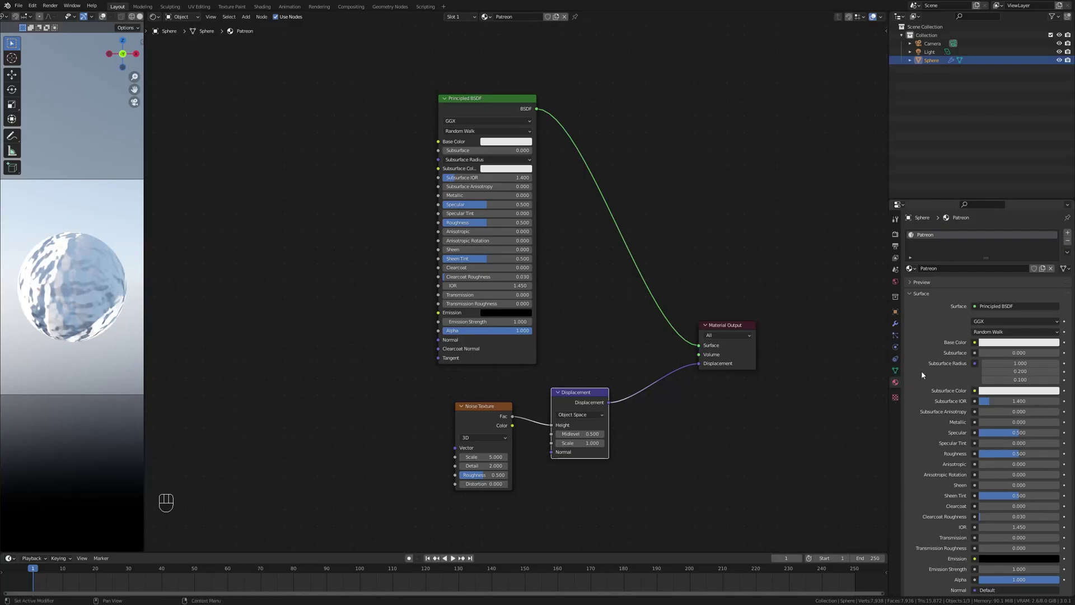
# - Set the Patreon material's displacement method to Displacement and Bump
pyautogui.scroll(-5, 922, 370)
pyautogui.scroll(-5, 924, 375)
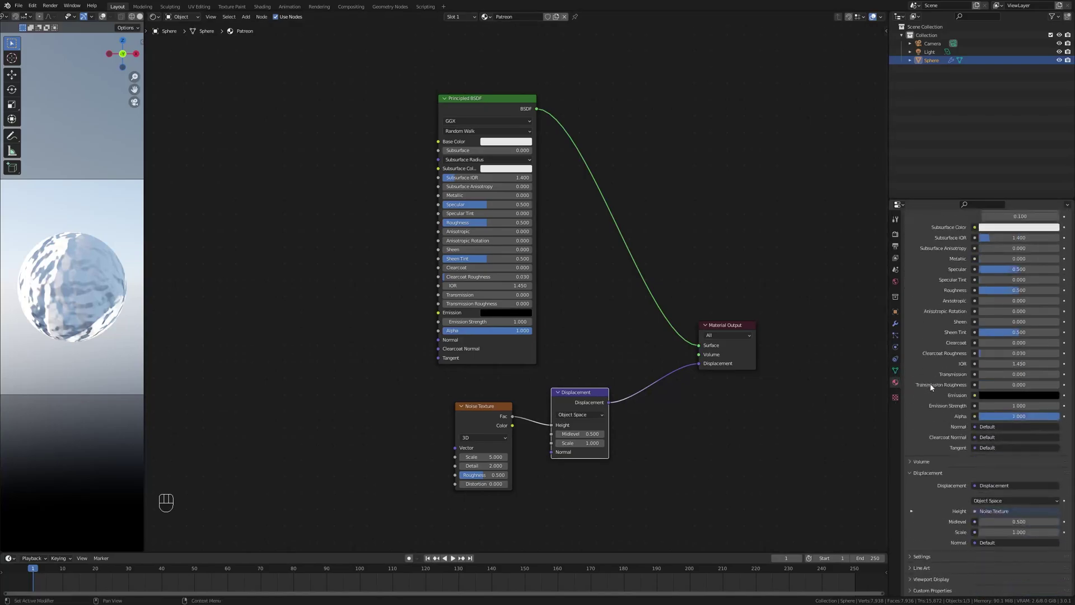
pyautogui.scroll(-7, 1036, 547)
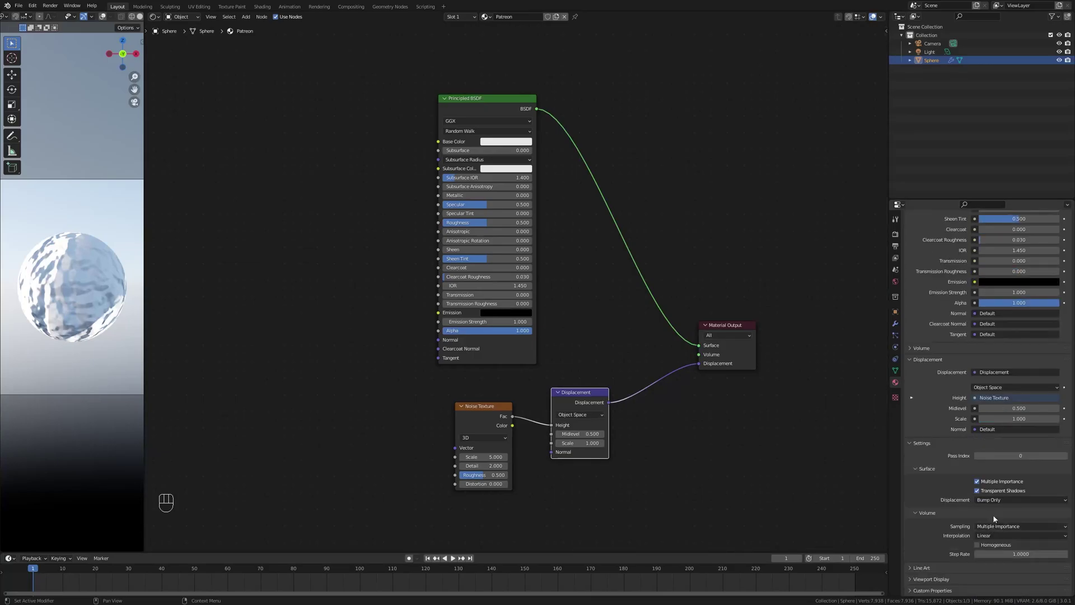
pyautogui.click(996, 499)
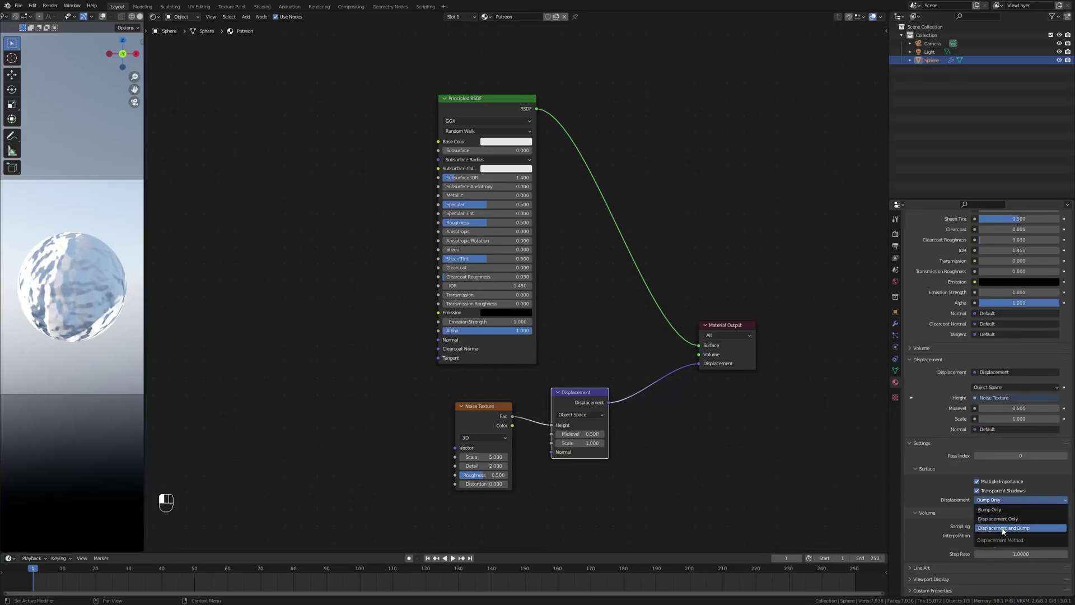
pyautogui.click(1003, 528)
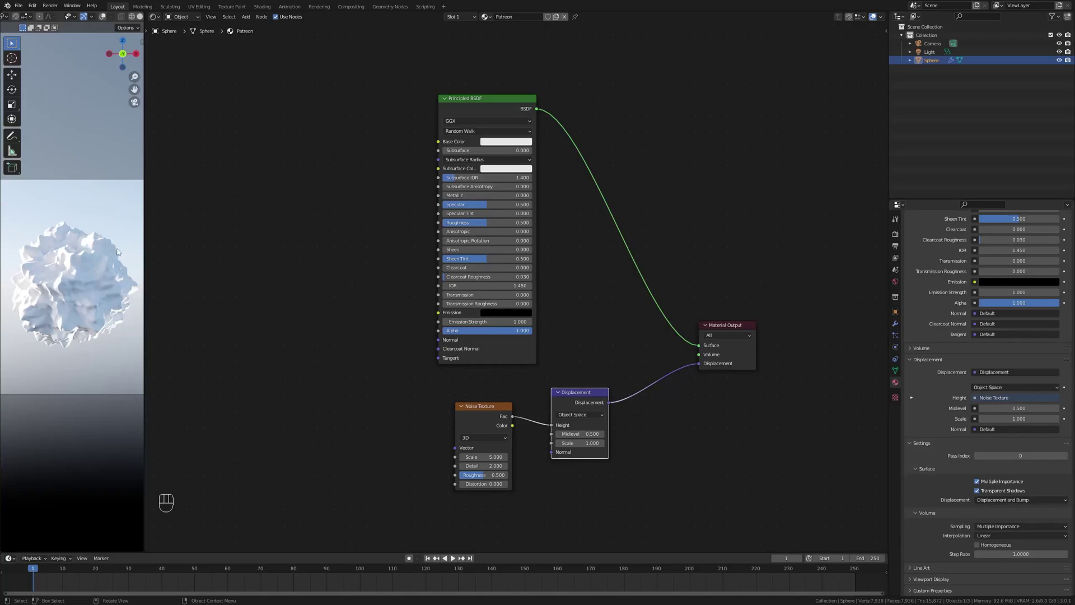
# - Shift the Noise Texture and Displacement nodes left and set the noise Scale to 1
pyautogui.moveTo(457, 373); pyautogui.dragTo(636, 464)
pyautogui.press('g')
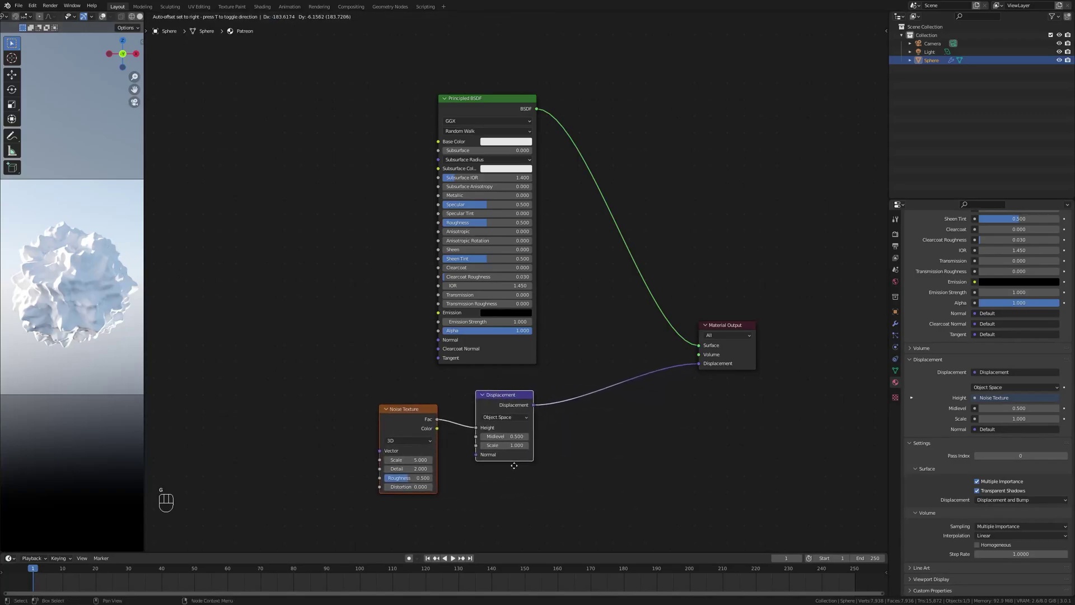
pyautogui.click(517, 471)
pyautogui.moveTo(431, 426); pyautogui.dragTo(428, 413)
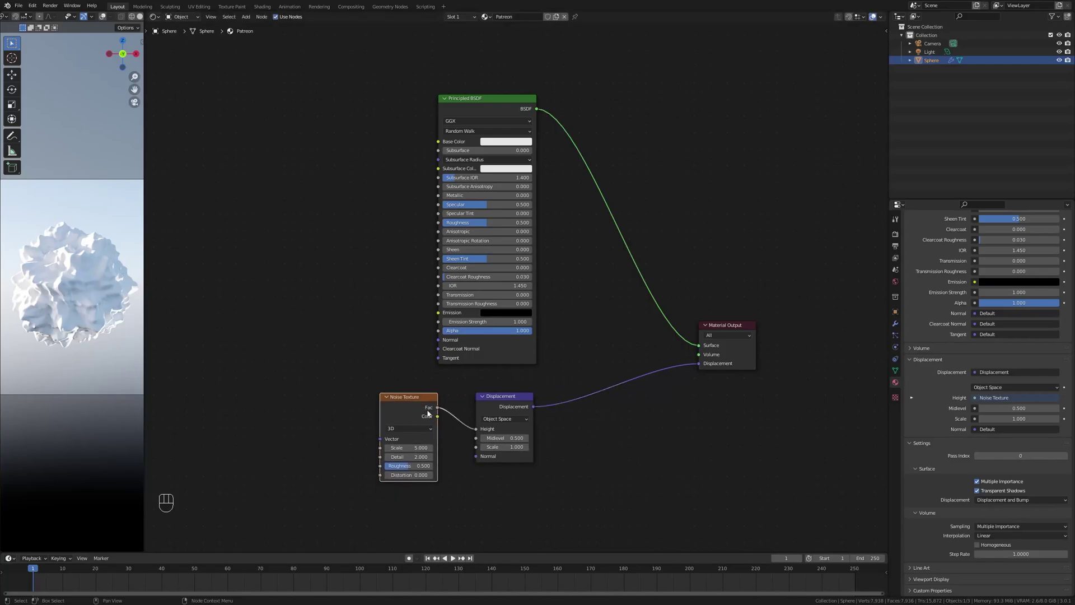
pyautogui.click(419, 448)
pyautogui.write('1')
pyautogui.press('Return')
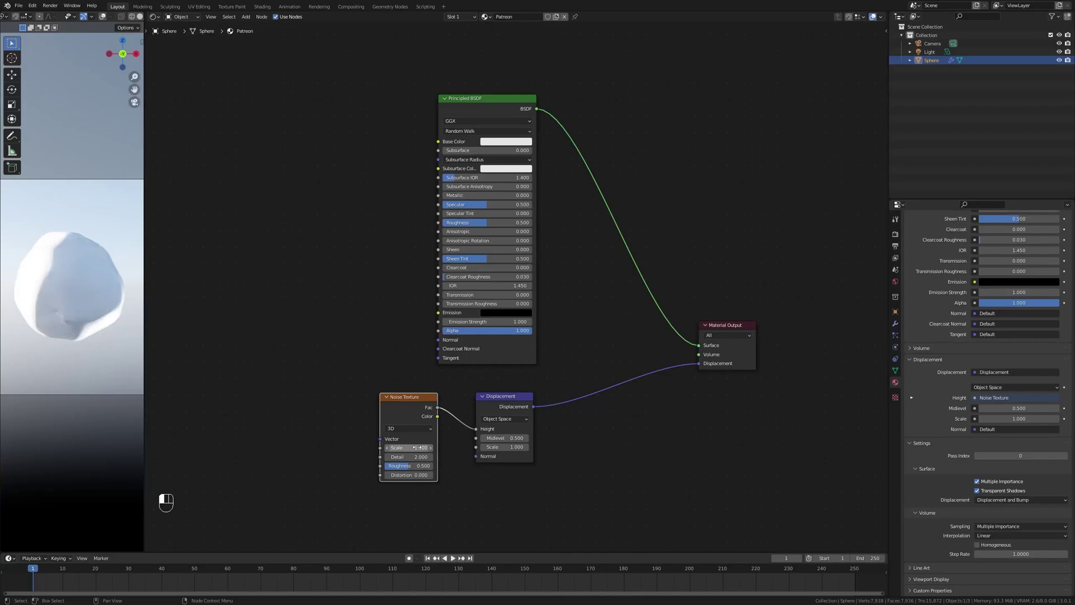
pyautogui.click(504, 447)
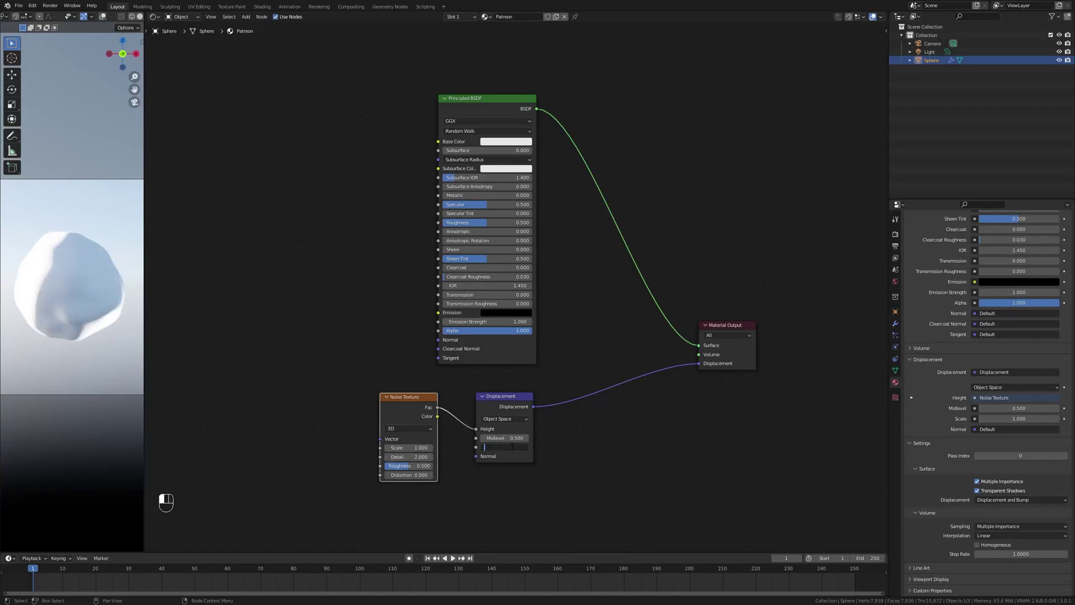
# - Set Displacement Scale to 0.7 and drive the noise with Object coordinates through a Mapping node
pyautogui.write('0.7')
pyautogui.press('Return')
pyautogui.moveTo(403, 392); pyautogui.dragTo(487, 372, button='middle')
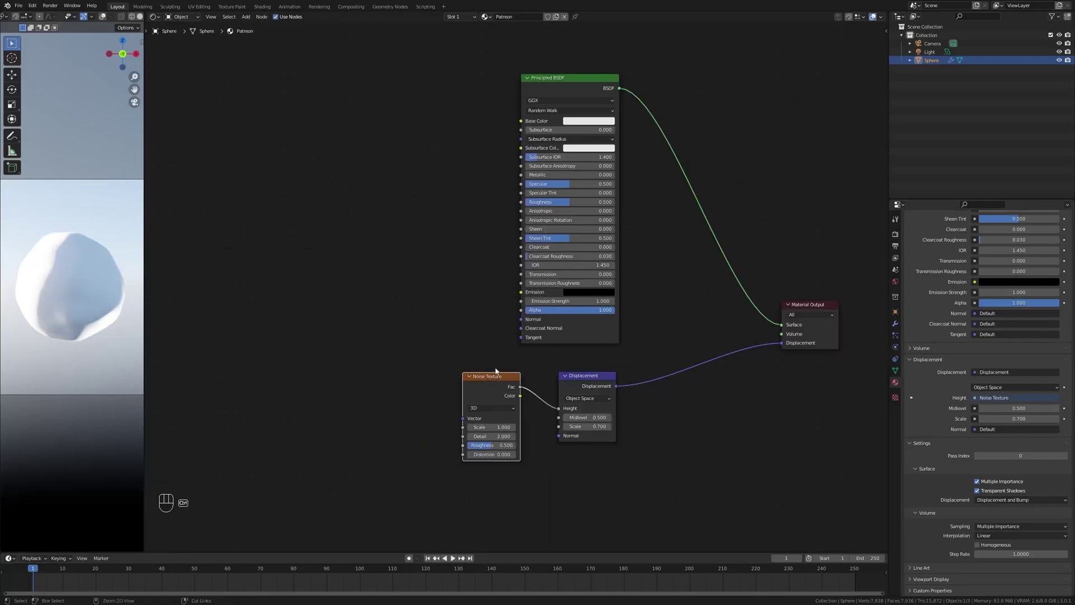
pyautogui.hotkey('ctrl', 't')
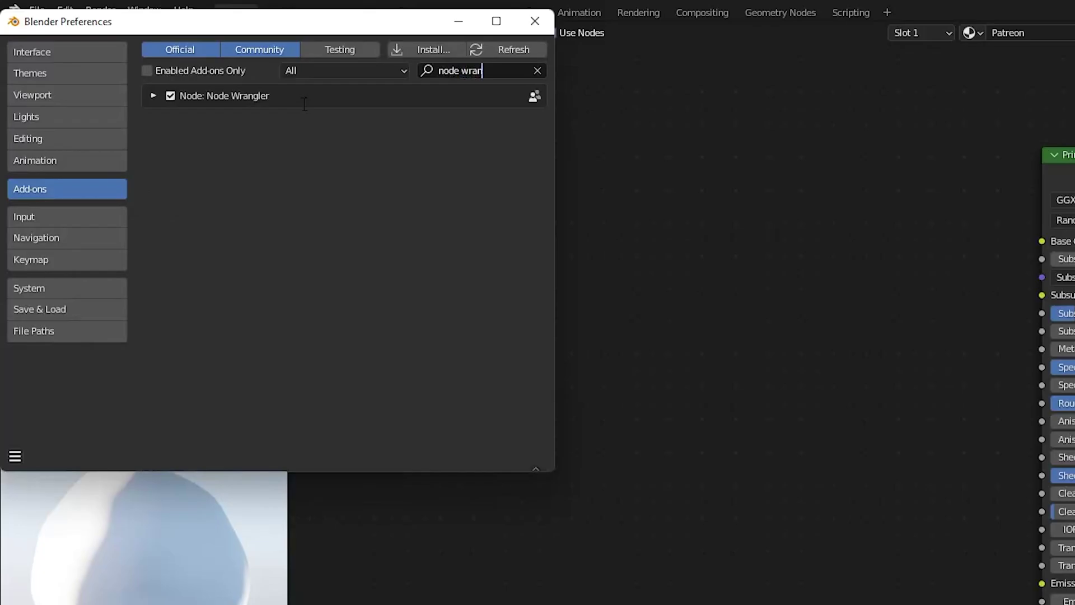
pyautogui.click(539, 21)
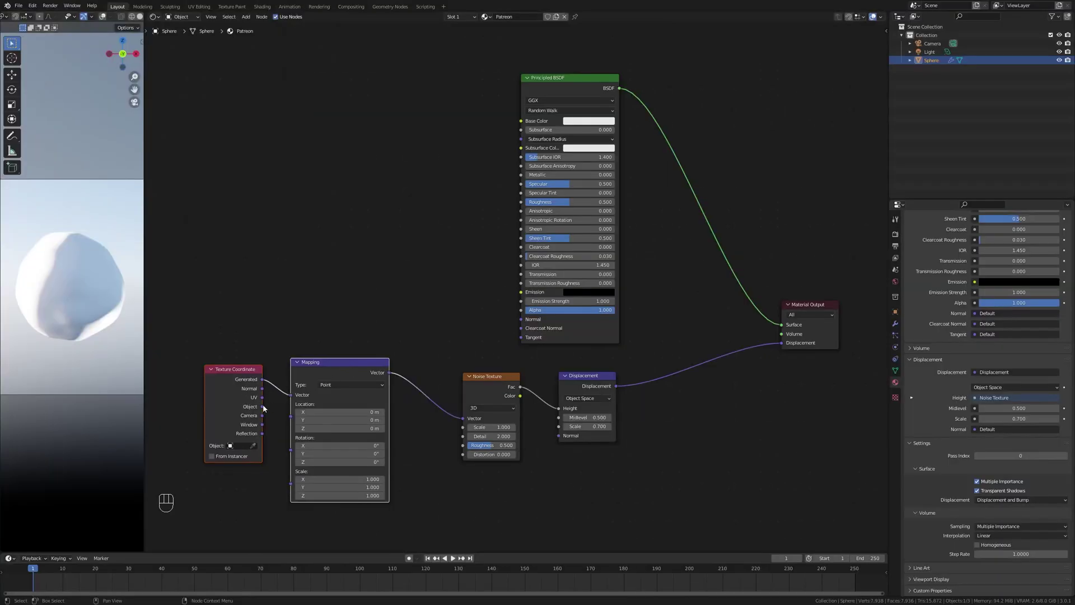
pyautogui.moveTo(264, 407); pyautogui.dragTo(290, 395)
pyautogui.moveTo(291, 395); pyautogui.dragTo(295, 320, button='middle')
# - Duplicate the Noise Texture and Displacement pair below and wire it from the Mapping vector
pyautogui.hotkey('shift', 'd')
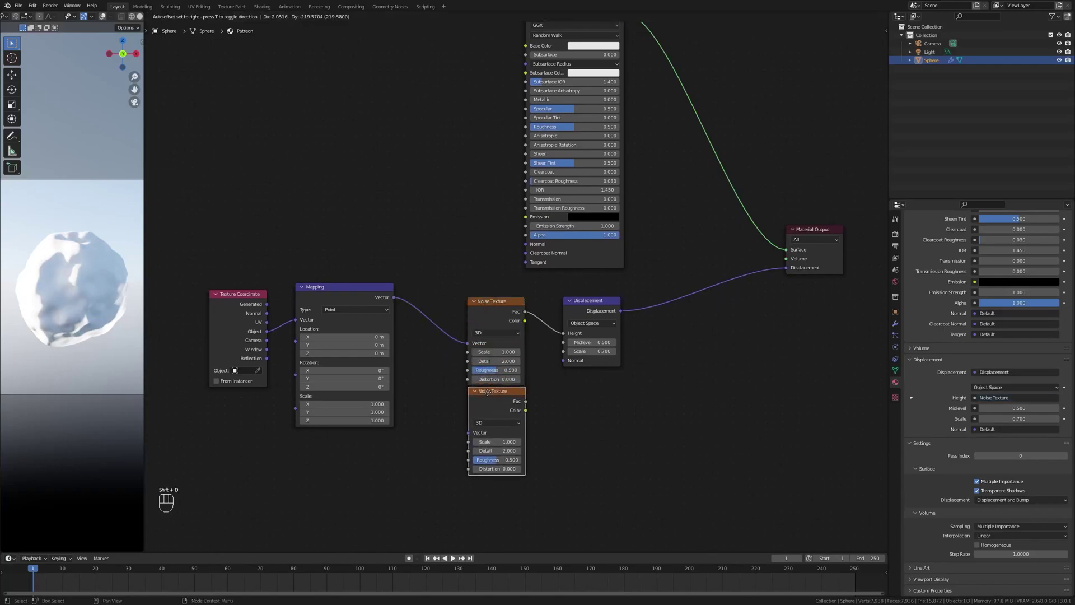
pyautogui.click(488, 400)
pyautogui.click(588, 301)
pyautogui.hotkey('shift', 'd')
pyautogui.click(592, 401)
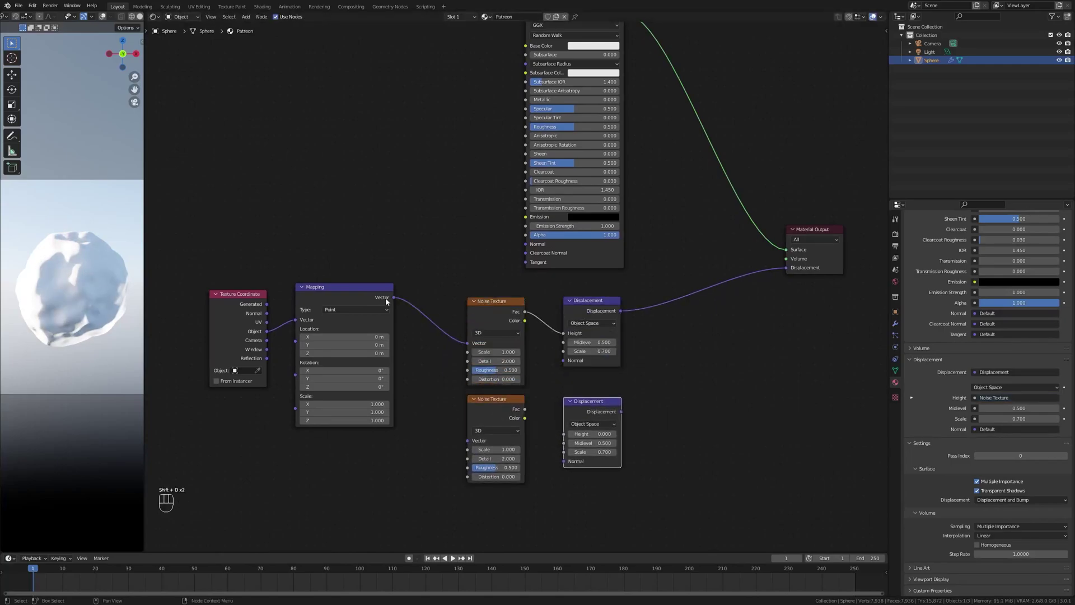
pyautogui.moveTo(390, 297); pyautogui.dragTo(468, 441)
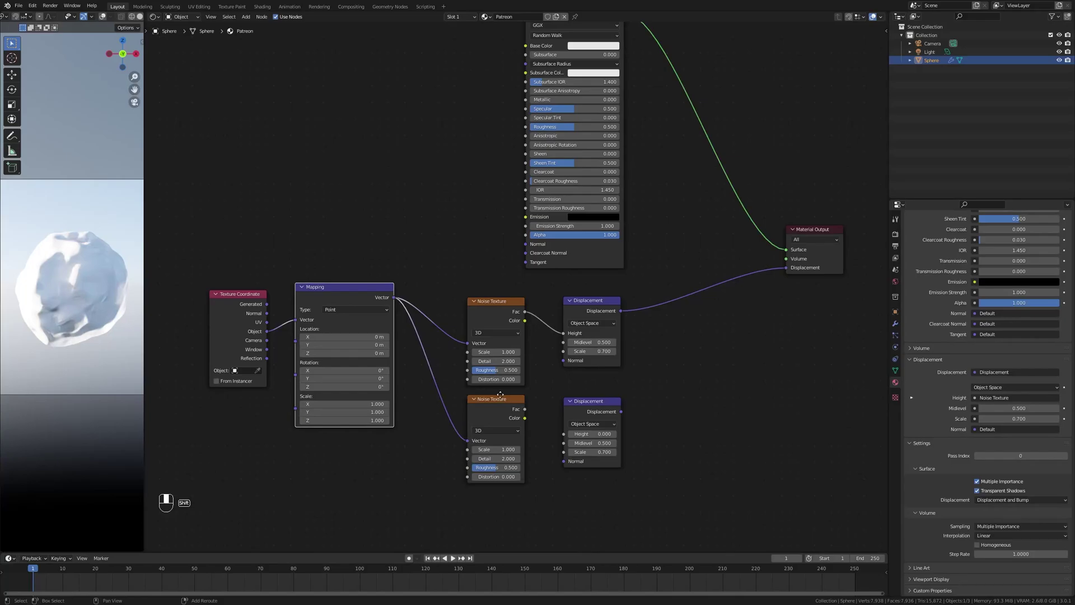
pyautogui.moveTo(500, 395); pyautogui.dragTo(458, 396, button='middle')
pyautogui.moveTo(483, 411); pyautogui.dragTo(523, 435)
pyautogui.moveTo(580, 413); pyautogui.dragTo(744, 269)
pyautogui.scroll(2, 455, 397)
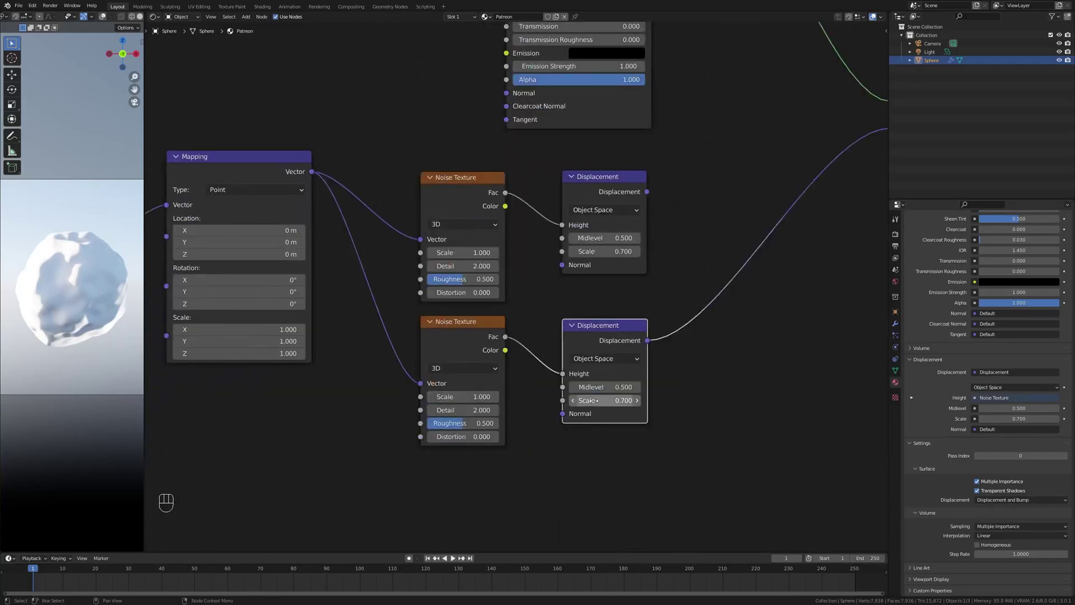
# - Set the second Noise Texture to Scale 80, Detail 0 and Roughness 0
pyautogui.click(447, 396)
pyautogui.write('1')
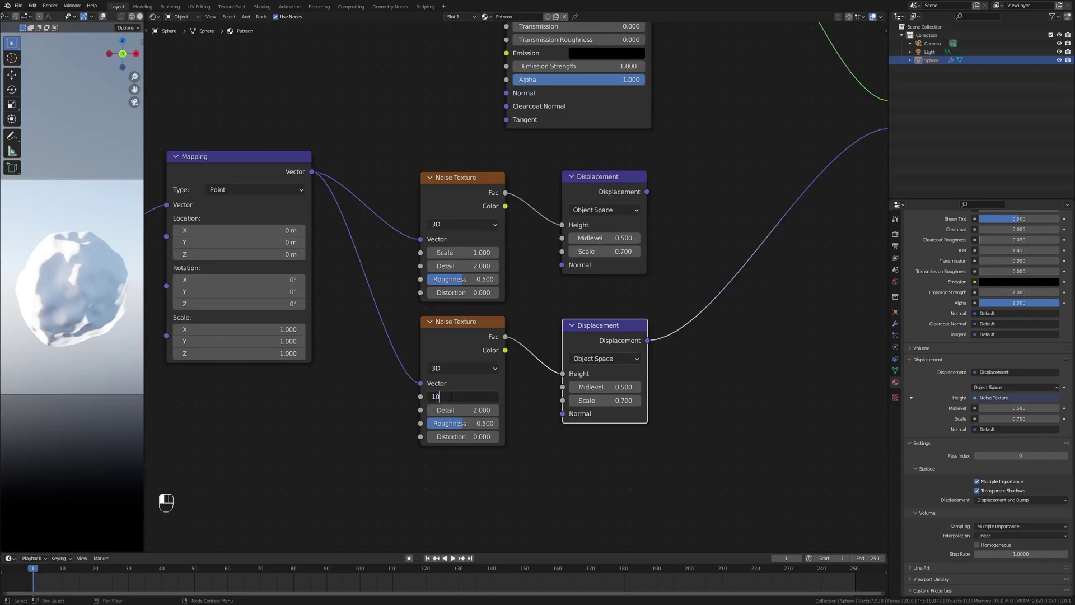
pyautogui.press('BackSpace')
pyautogui.write('80')
pyautogui.press('Return')
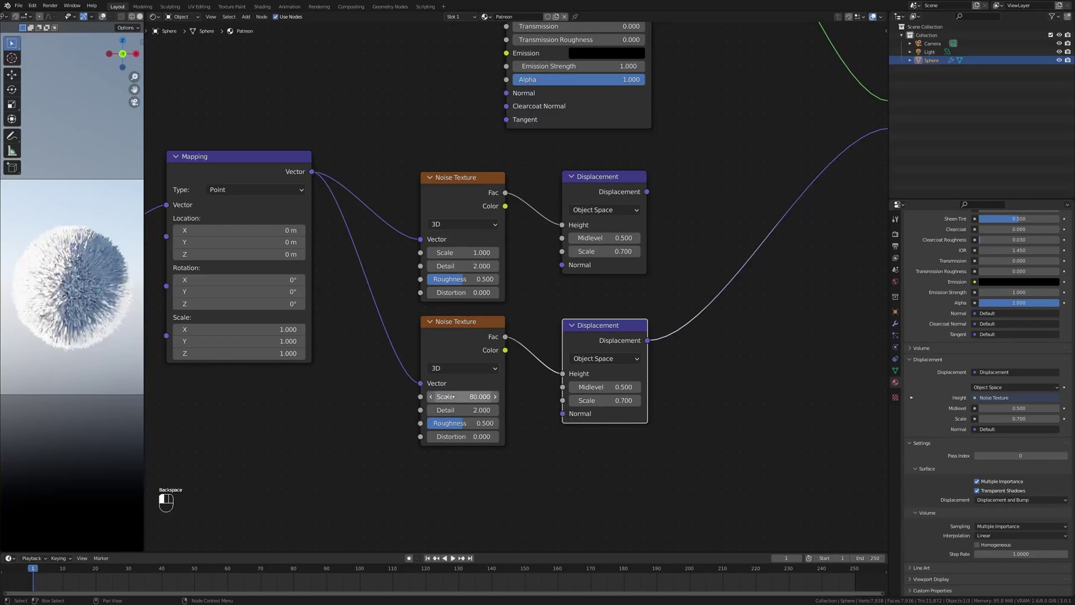
pyautogui.click(463, 410)
pyautogui.write('0')
pyautogui.press('Return')
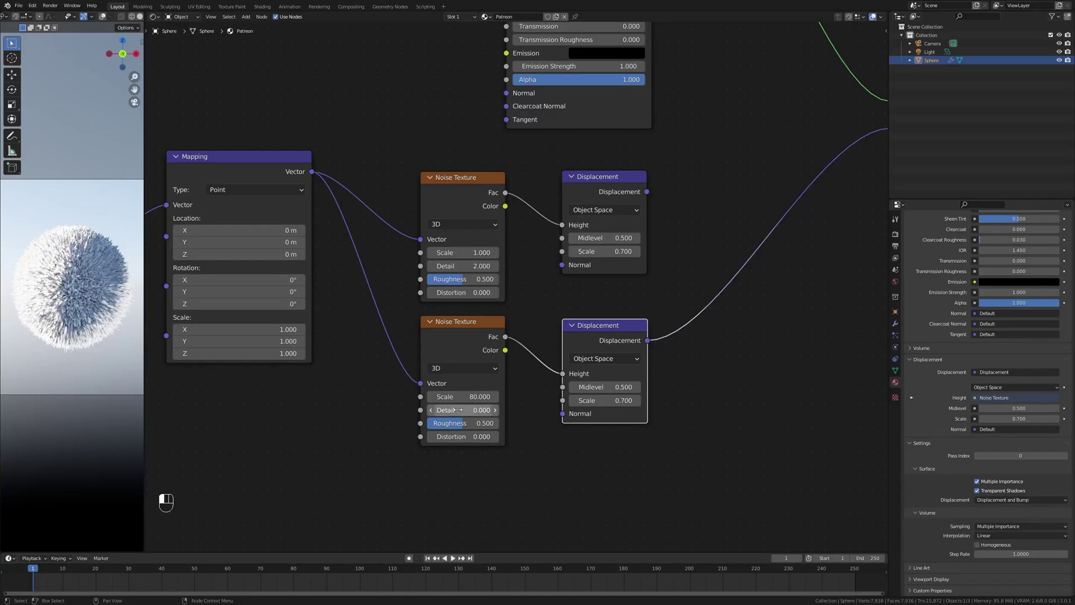
pyautogui.click(464, 424)
pyautogui.write('0')
pyautogui.press('Return')
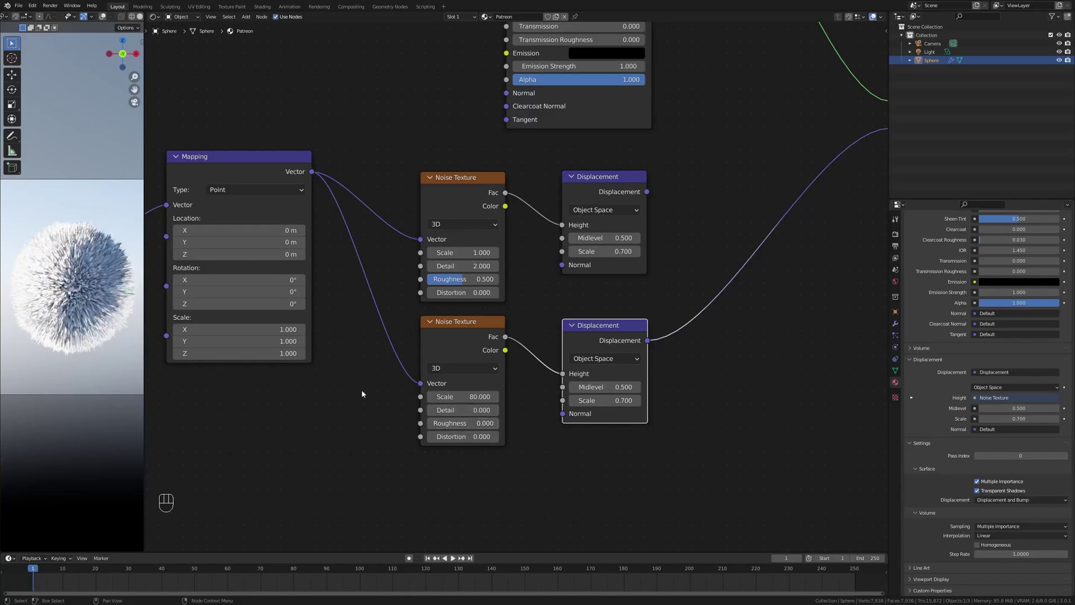
pyautogui.scroll(5, 82, 284)
pyautogui.scroll(-5, 82, 288)
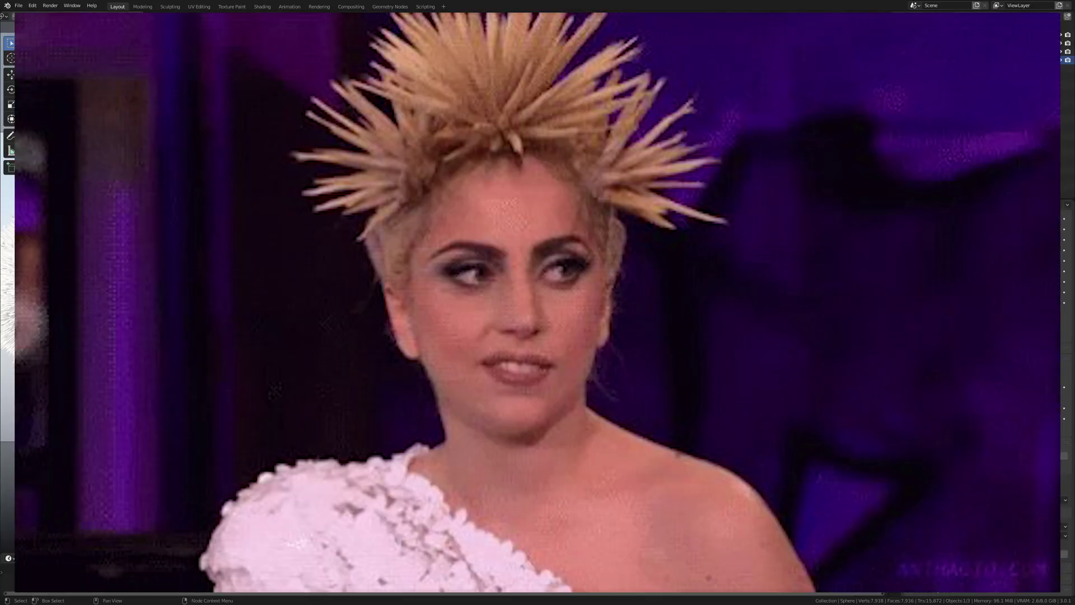
# - Set the lower Displacement Scale to 0.1 and connect the displacements to the Material Output
pyautogui.doubleClick(604, 400)
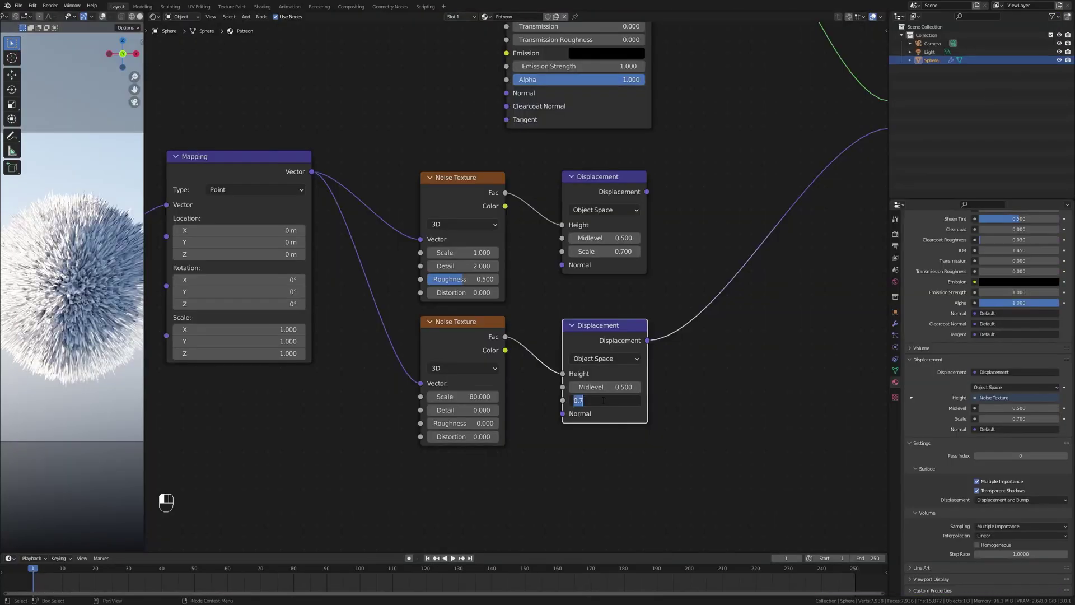
pyautogui.press('BackSpace')
pyautogui.write('0.1')
pyautogui.press('Return')
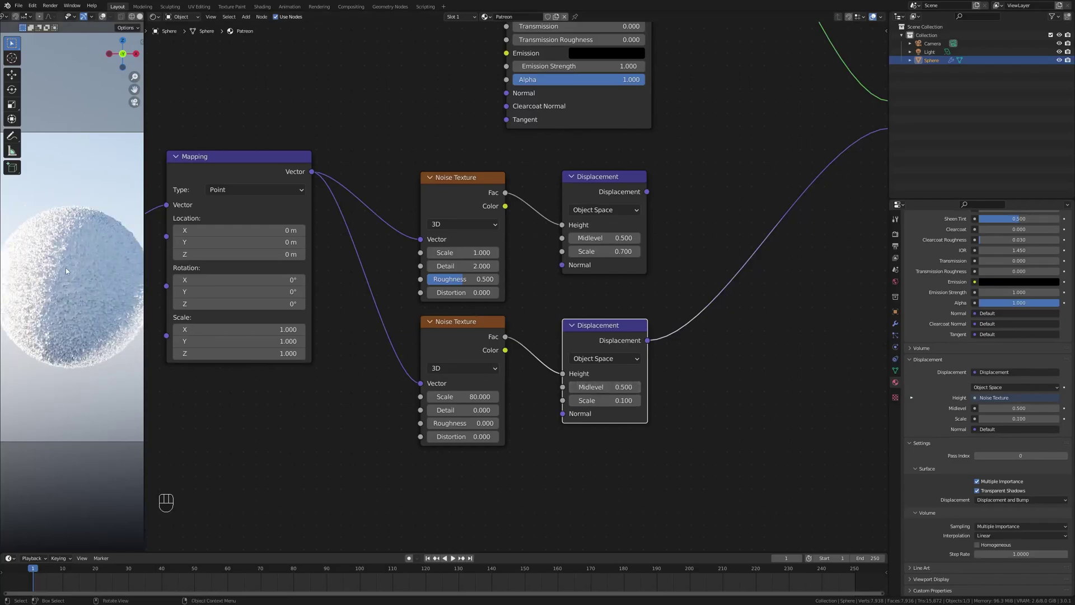
pyautogui.scroll(5, 63, 263)
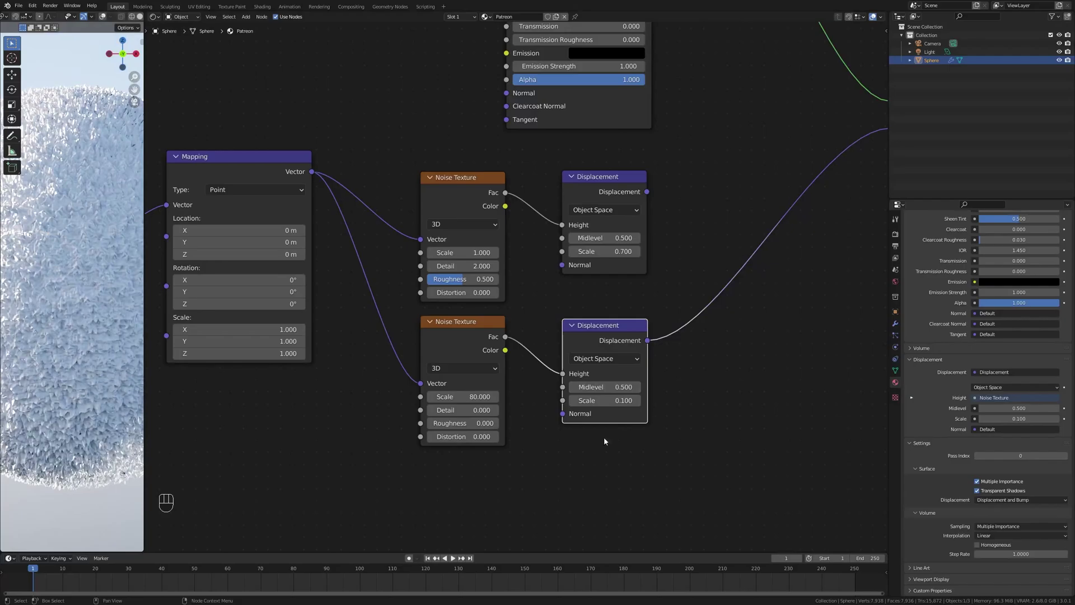
pyautogui.scroll(-4, 92, 364)
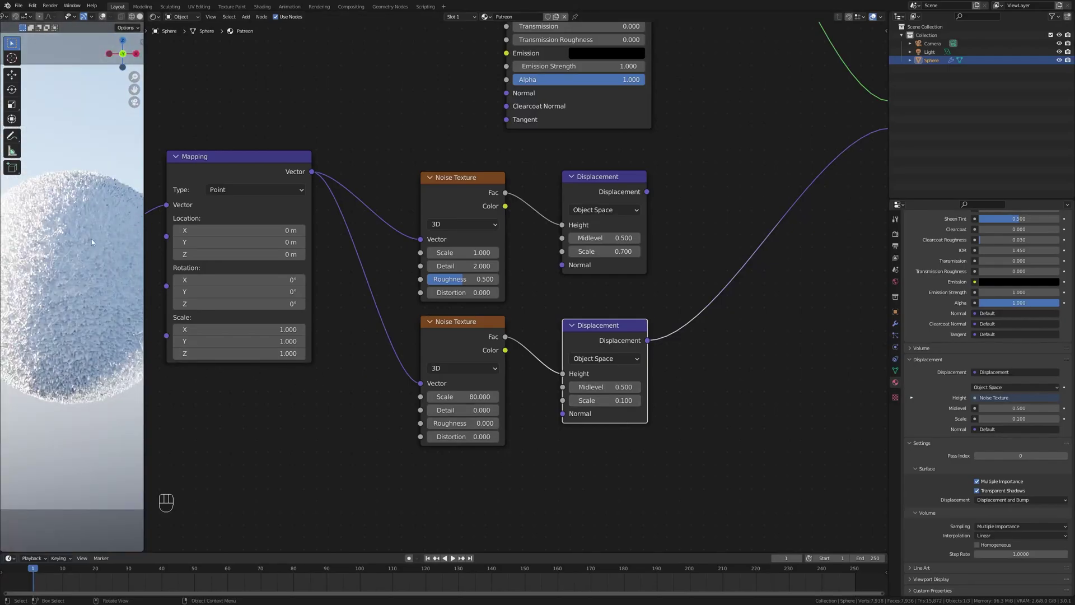
pyautogui.scroll(-4, 116, 315)
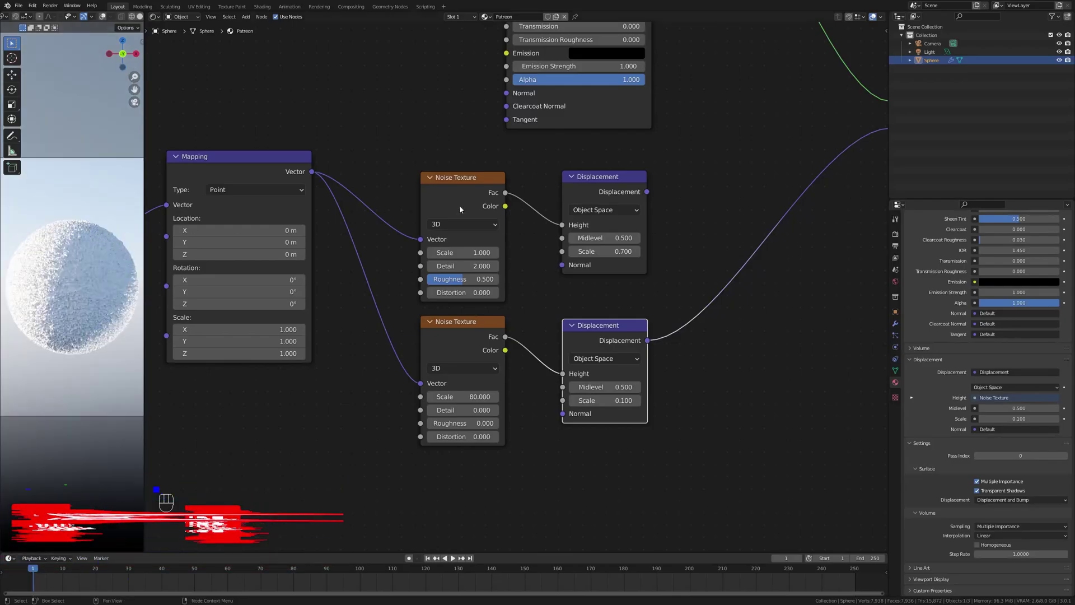
pyautogui.moveTo(649, 195); pyautogui.dragTo(535, 247, button='middle')
pyautogui.moveTo(533, 245); pyautogui.dragTo(776, 180)
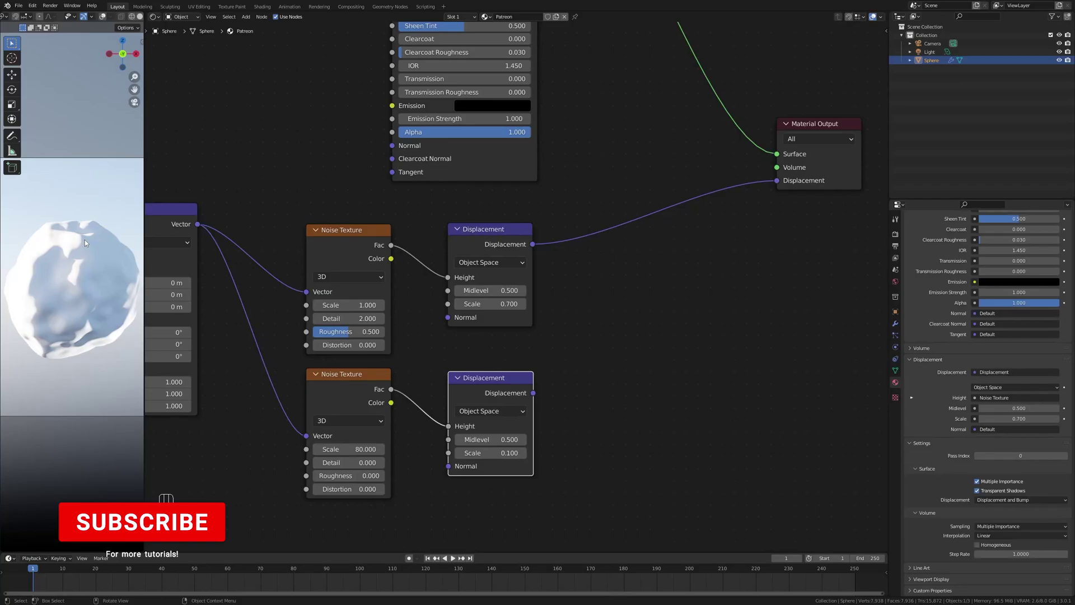
pyautogui.moveTo(533, 393); pyautogui.dragTo(776, 180)
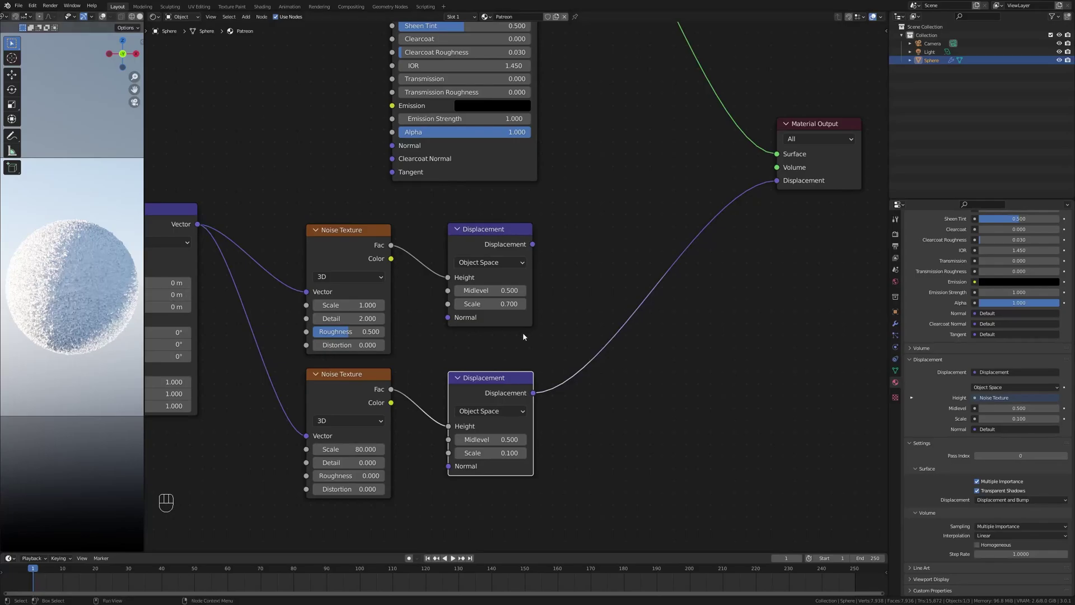
# - Preview the upper and lower displacement layers separately, disconnecting the lower Displacement from the output
pyautogui.hotkey('shift', 'a')
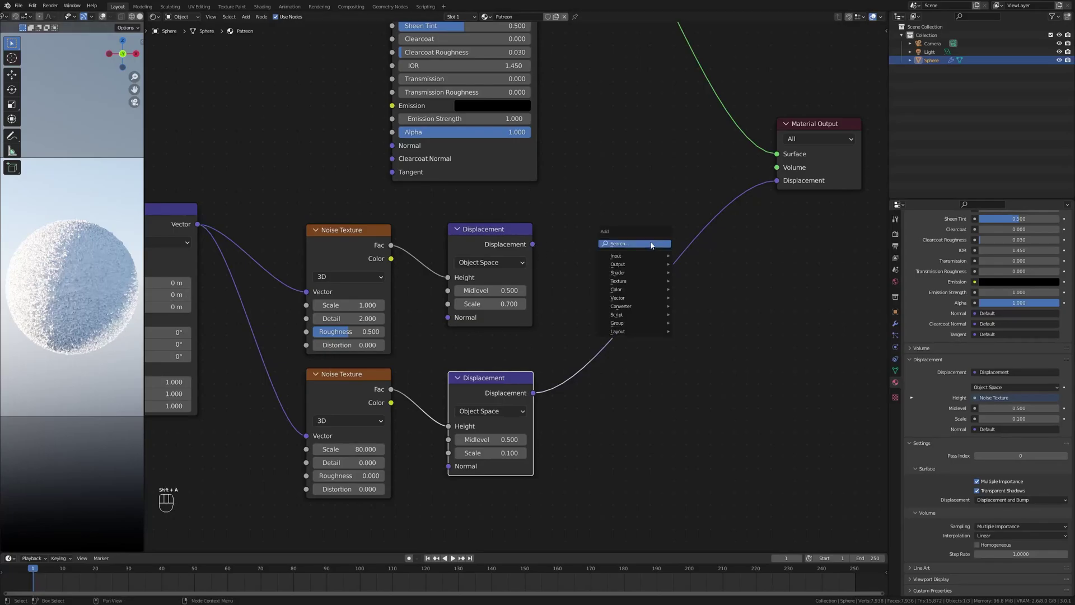
pyautogui.keyDown('ctrl'); pyautogui.keyDown('shift'); pyautogui.click(501, 230); pyautogui.keyUp('shift'); pyautogui.keyUp('ctrl')
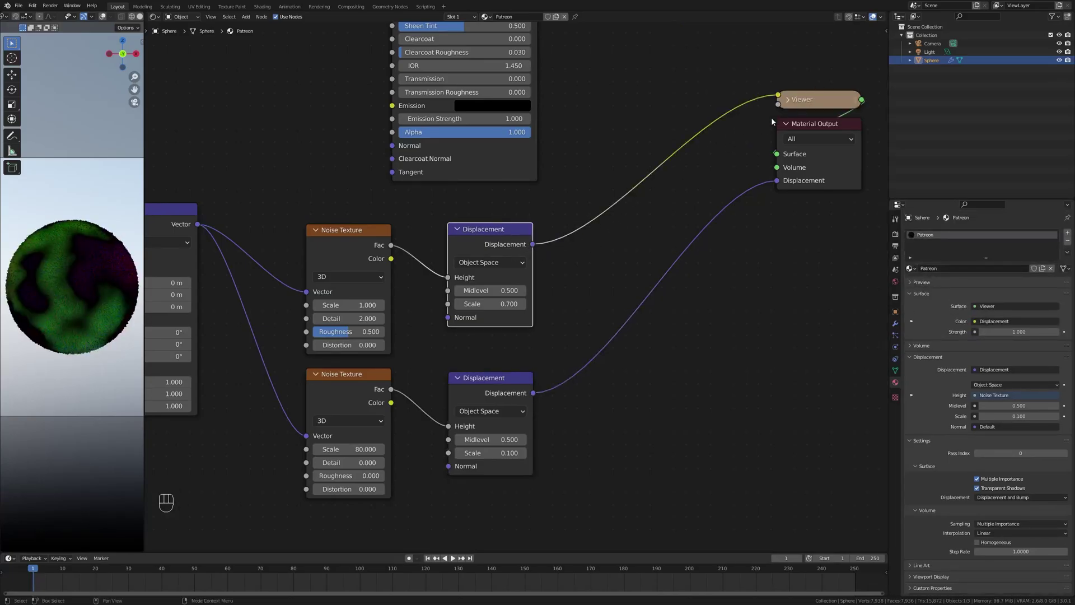
pyautogui.keyDown('ctrl'); pyautogui.moveTo(738, 189); pyautogui.dragTo(768, 194, button='right'); pyautogui.keyUp('ctrl')
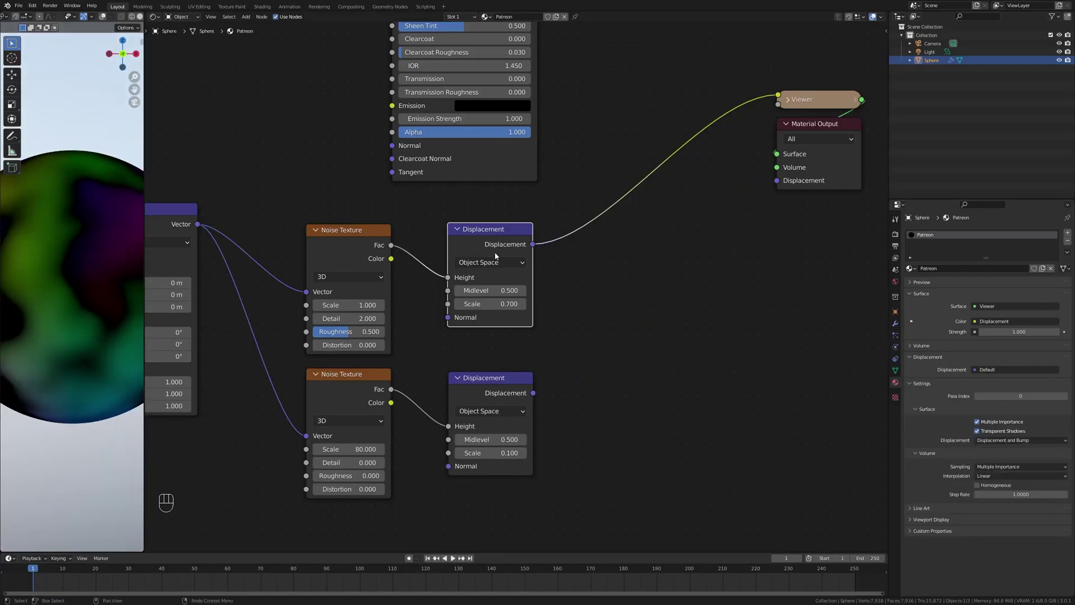
pyautogui.scroll(-2, 62, 284)
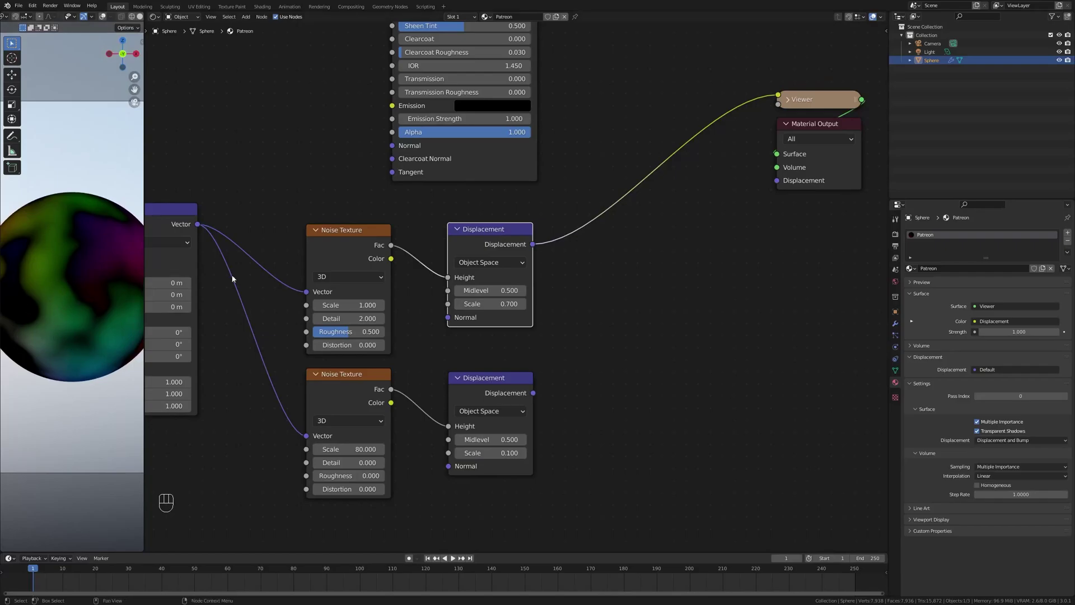
pyautogui.keyDown('ctrl'); pyautogui.keyDown('shift'); pyautogui.click(509, 378); pyautogui.keyUp('shift'); pyautogui.keyUp('ctrl')
pyautogui.scroll(5, 52, 261)
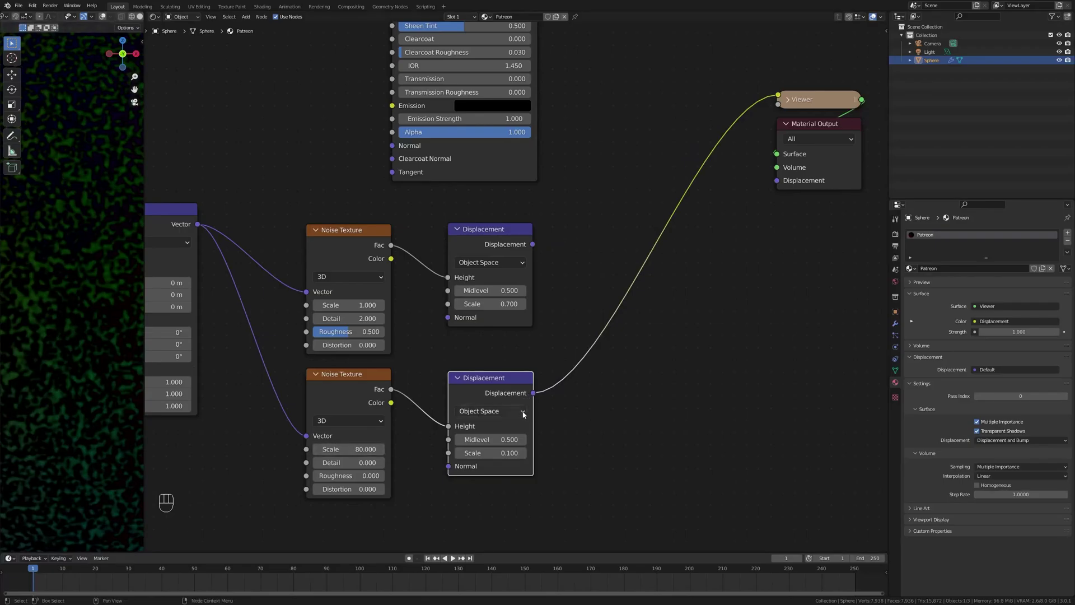
pyautogui.scroll(-2, 559, 361)
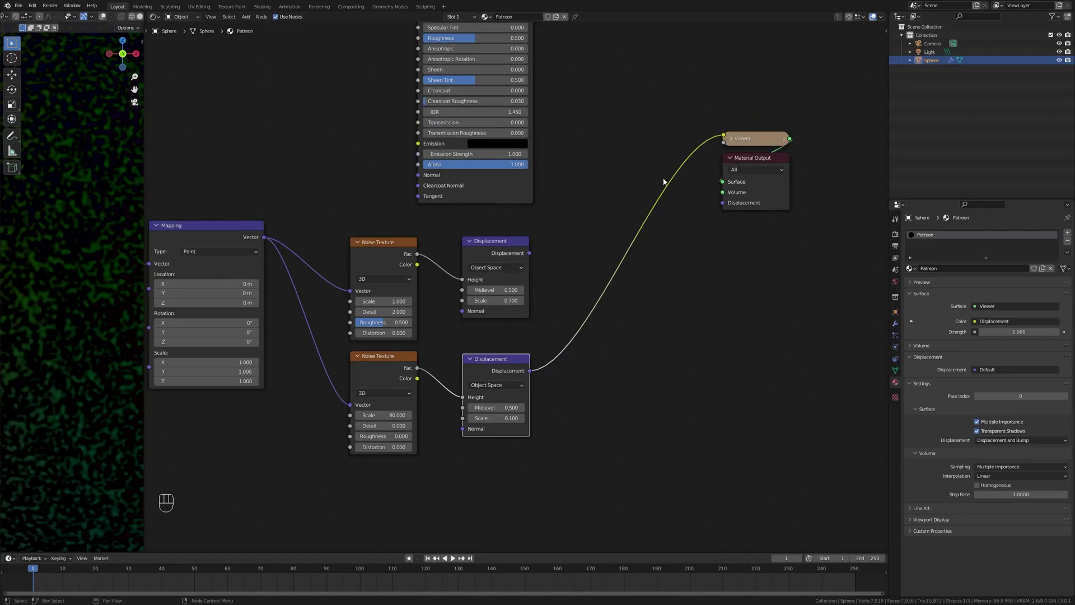
pyautogui.keyDown('shift'); pyautogui.scroll(3, 586, 179); pyautogui.keyUp('shift')
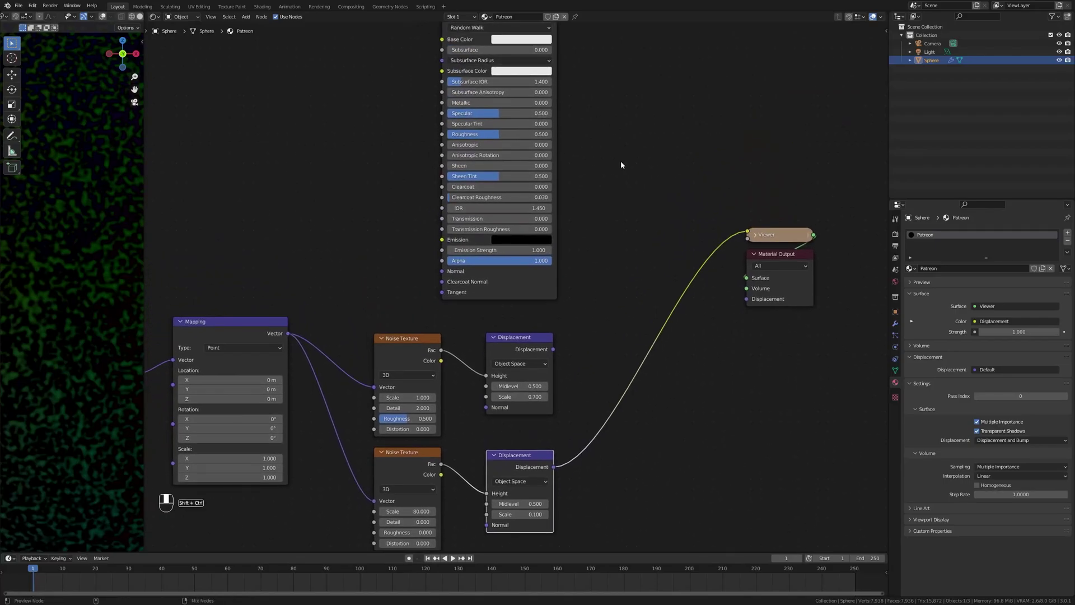
pyautogui.keyDown('shift'); pyautogui.scroll(3, 623, 162); pyautogui.keyUp('shift')
# - Add a MixRGB node that takes both displacements and feeds the material's displacement
pyautogui.keyDown('ctrl'); pyautogui.keyDown('shift'); pyautogui.click(525, 45); pyautogui.keyUp('shift'); pyautogui.keyUp('ctrl')
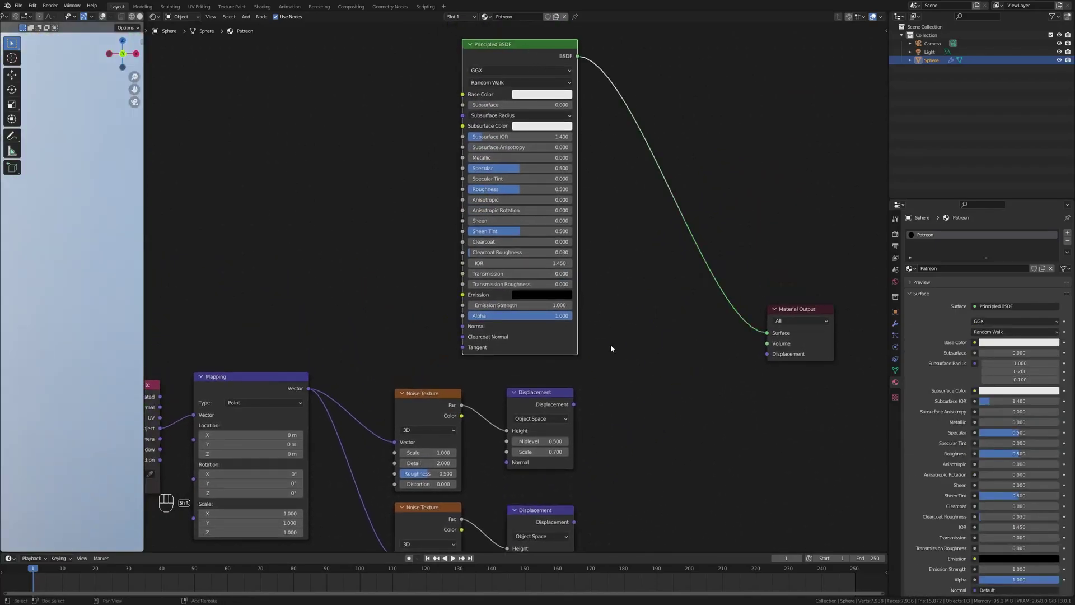
pyautogui.moveTo(611, 344); pyautogui.dragTo(604, 305, button='middle')
pyautogui.hotkey('shift', 'a')
pyautogui.write('mixc')
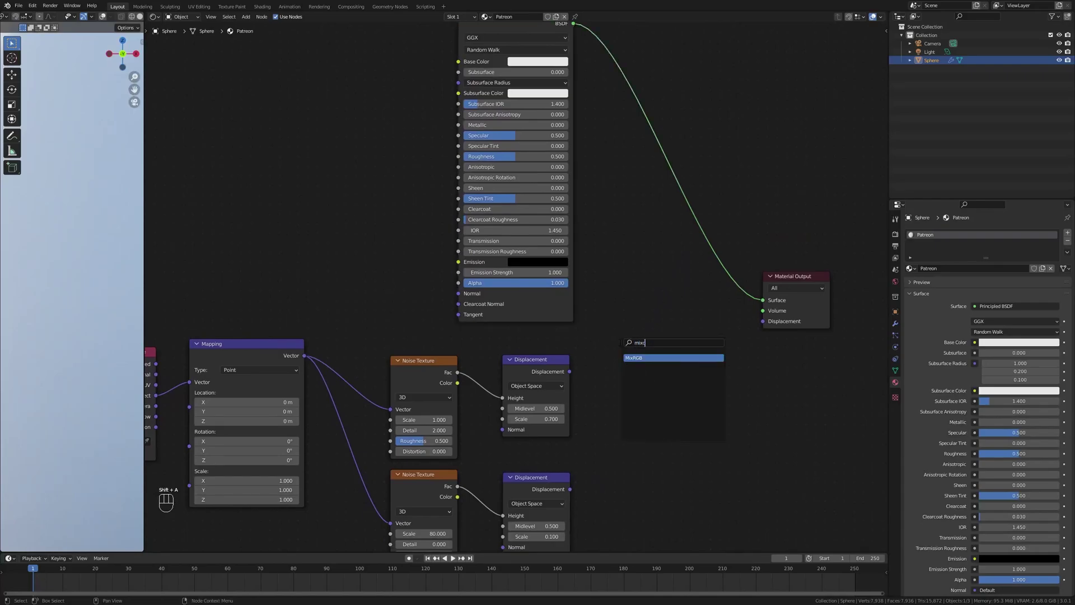
pyautogui.press('BackSpace')
pyautogui.press('Return')
pyautogui.click(613, 353)
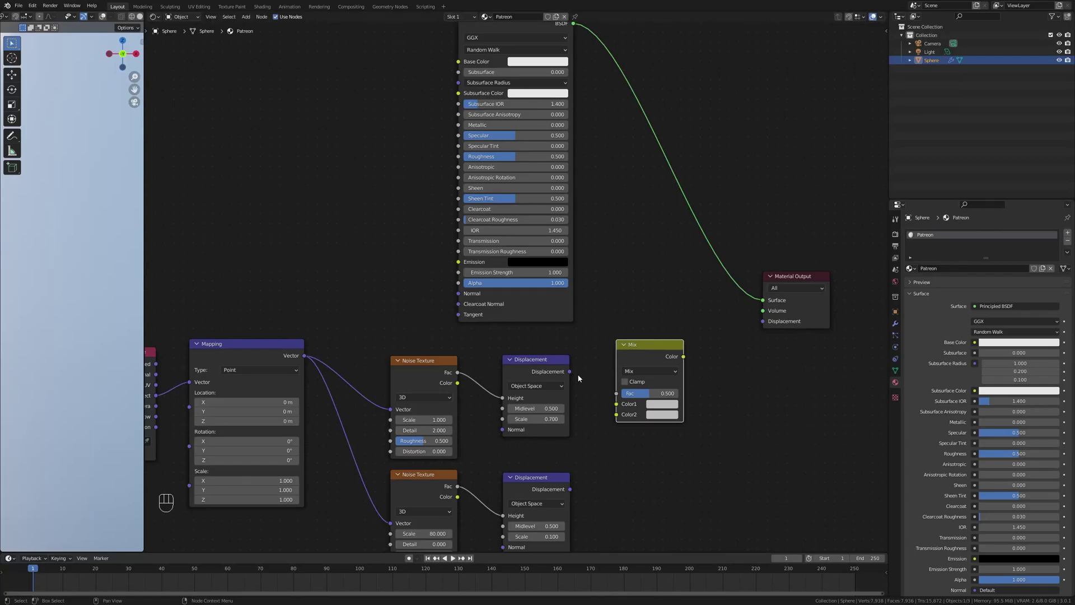
pyautogui.moveTo(570, 372); pyautogui.dragTo(618, 405)
pyautogui.moveTo(571, 489); pyautogui.dragTo(617, 415)
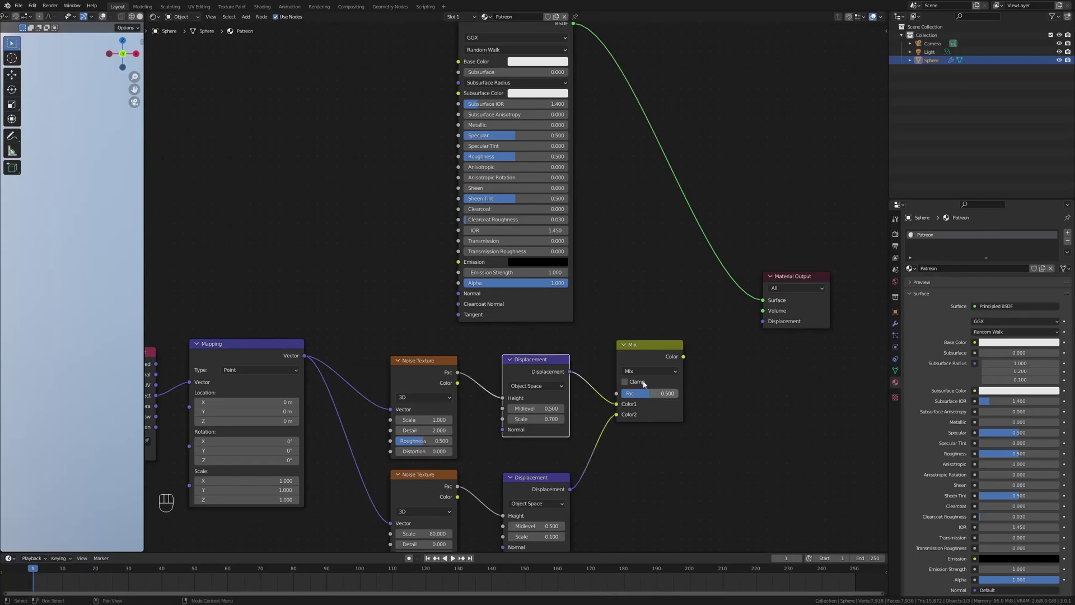
pyautogui.moveTo(684, 359); pyautogui.dragTo(764, 322)
# - Switch the Mix node's blend mode to Add with Fac 1.000 and reposition it
pyautogui.scroll(-5, 51, 254)
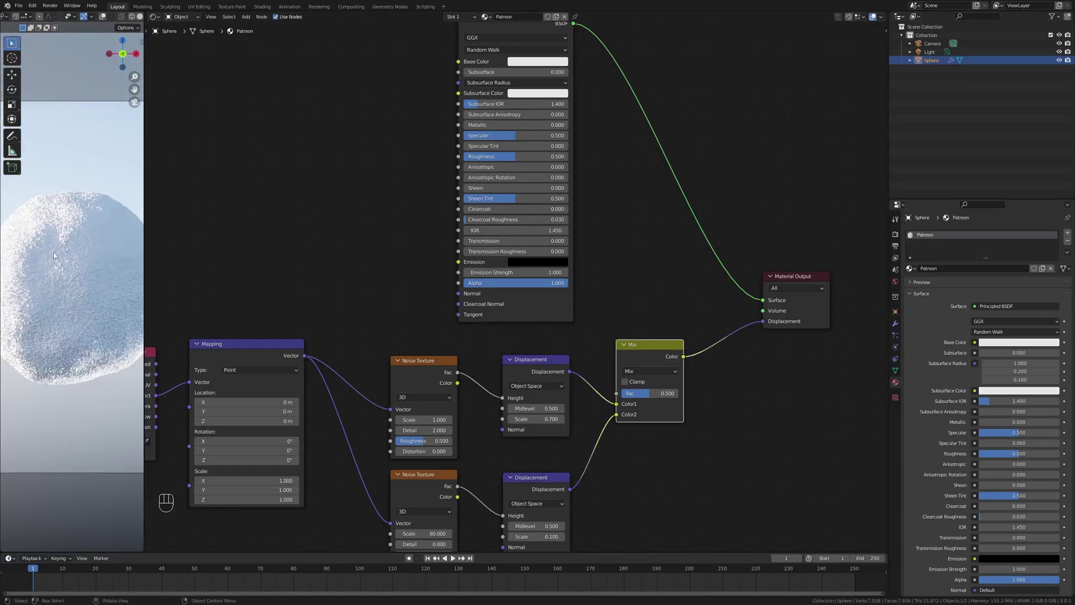
pyautogui.scroll(-2, 69, 254)
pyautogui.moveTo(655, 393)
pyautogui.mouseDown()
pyautogui.moveTo(633, 396)
pyautogui.moveTo(673, 394)
pyautogui.mouseUp()
pyautogui.click(674, 395)
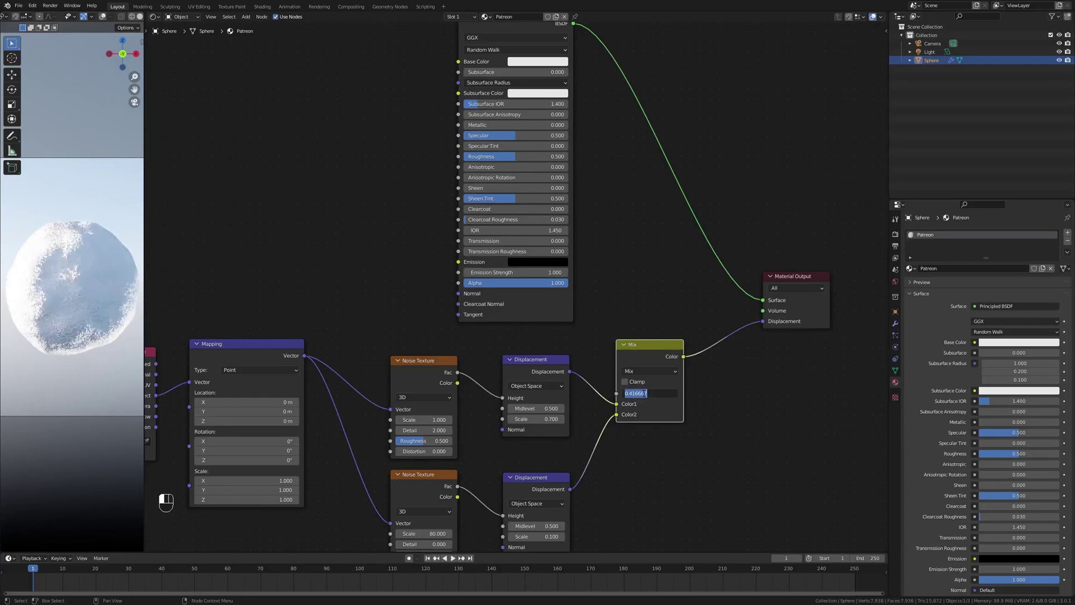
pyautogui.write('0.5')
pyautogui.press('Return')
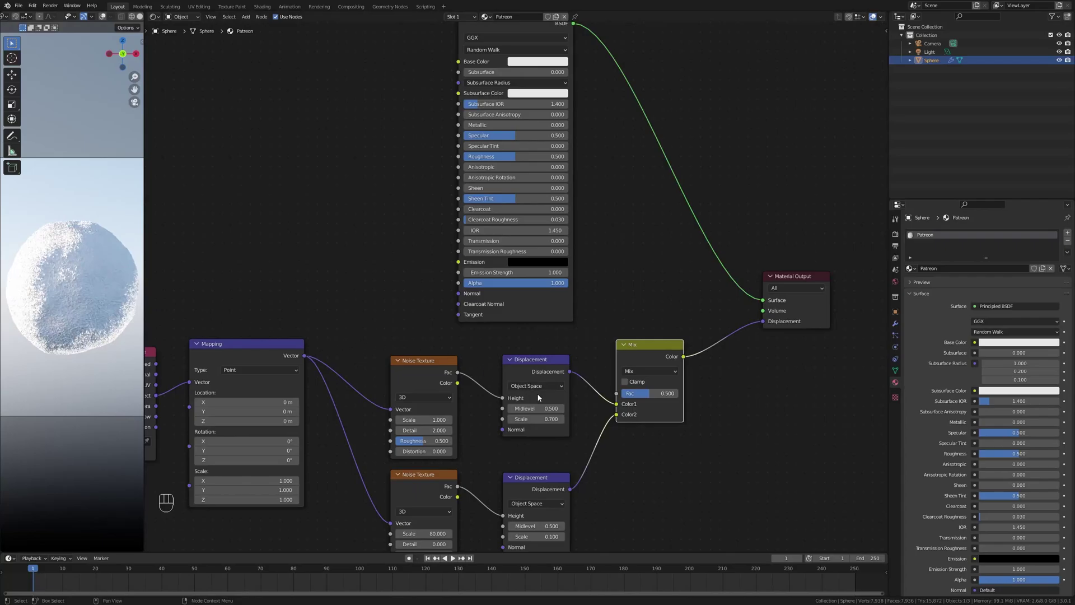
pyautogui.click(651, 372)
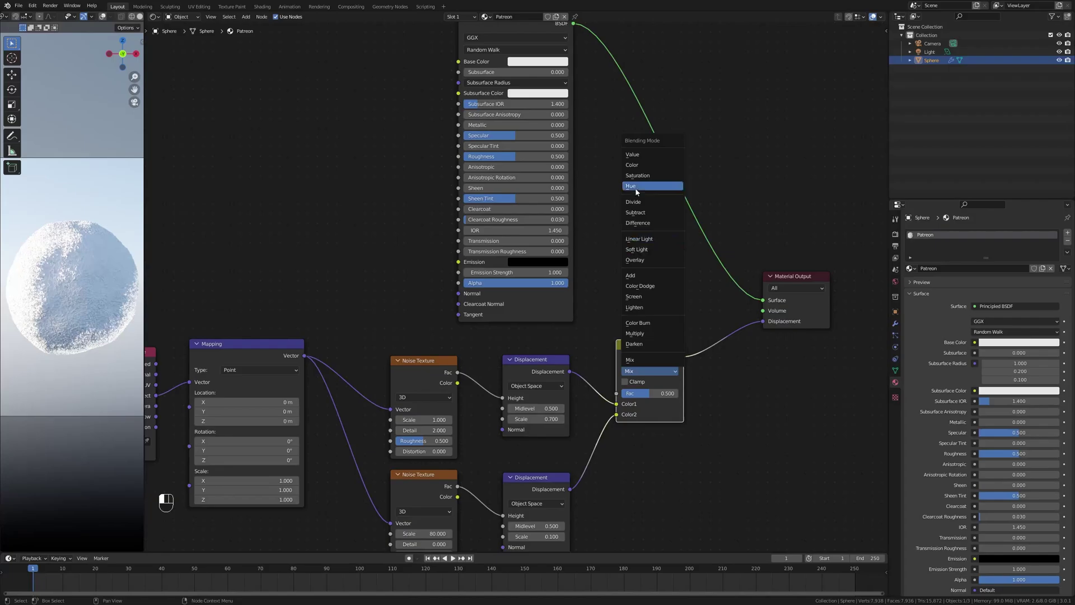
pyautogui.click(654, 277)
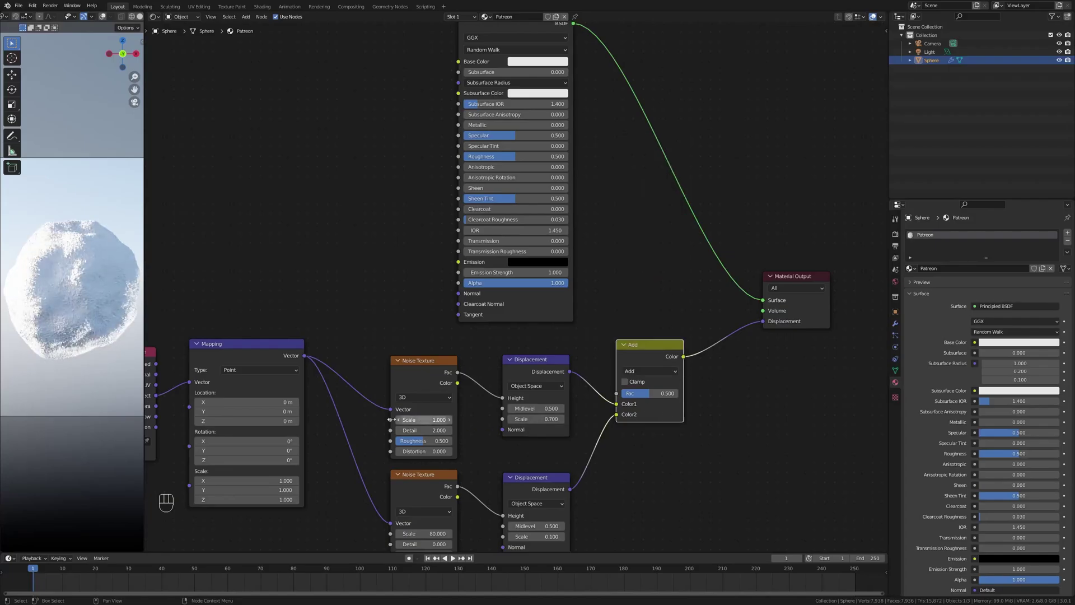
pyautogui.moveTo(650, 393); pyautogui.dragTo(677, 393)
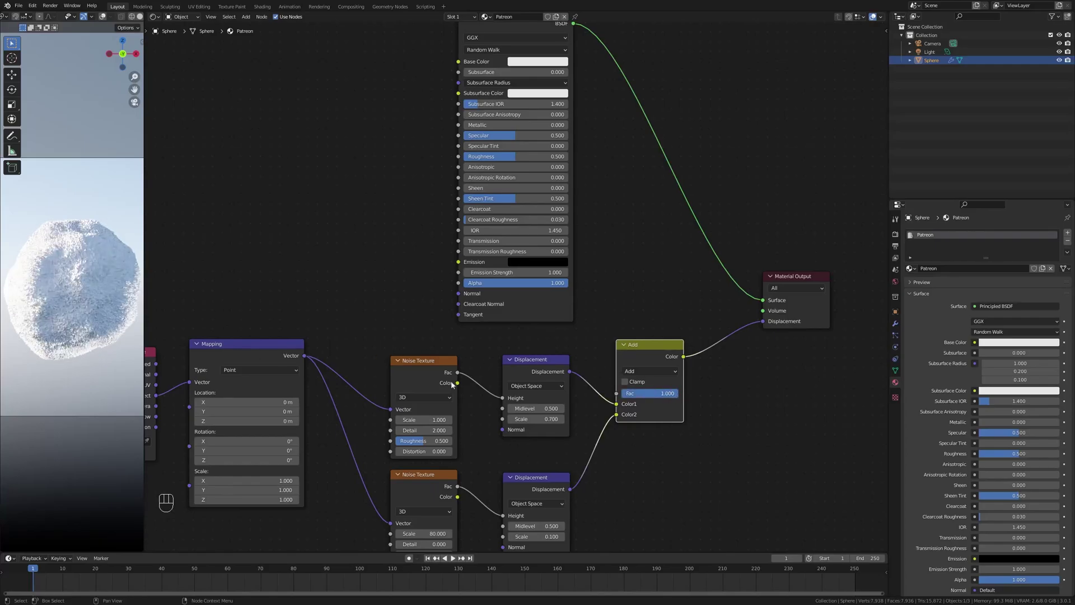
pyautogui.scroll(-1, 453, 384)
pyautogui.moveTo(630, 350); pyautogui.dragTo(630, 403)
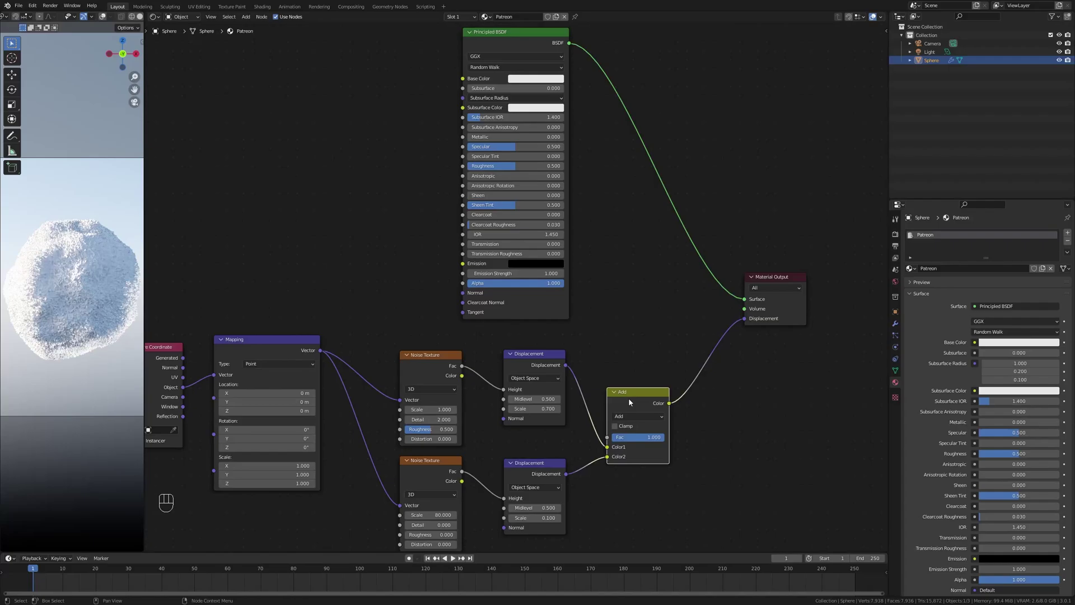
# - Move the Texture Coordinate and Mapping nodes left and bring the Principled BSDF into view
pyautogui.moveTo(400, 340); pyautogui.dragTo(552, 310, button='middle')
pyautogui.press('g')
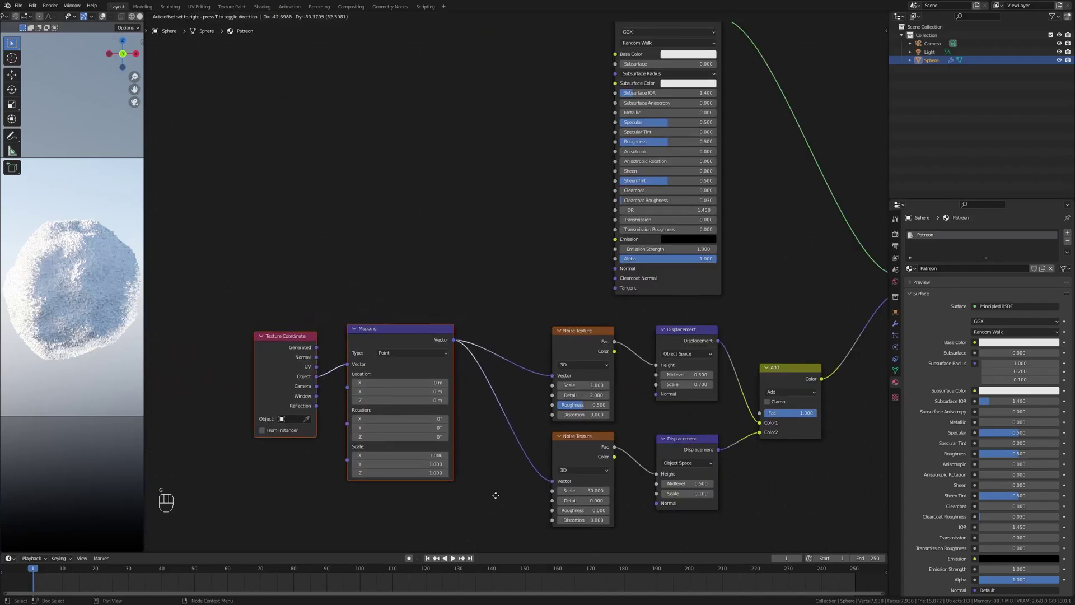
pyautogui.click(504, 245)
pyautogui.keyDown('shift'); pyautogui.moveTo(504, 245); pyautogui.dragTo(442, 382, button='middle'); pyautogui.keyUp('shift')
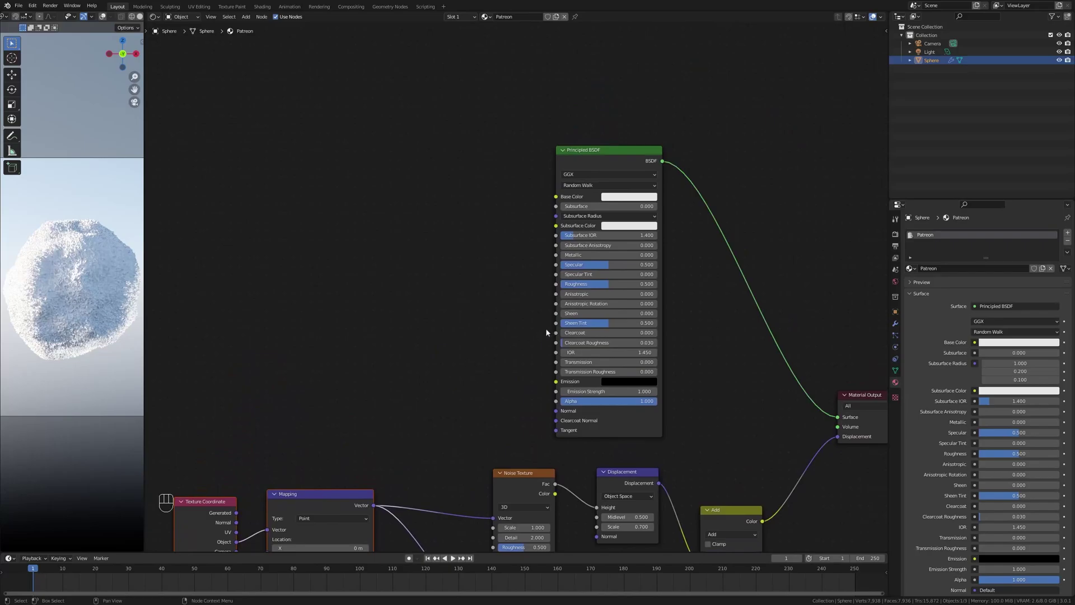
pyautogui.moveTo(604, 362); pyautogui.dragTo(614, 365)
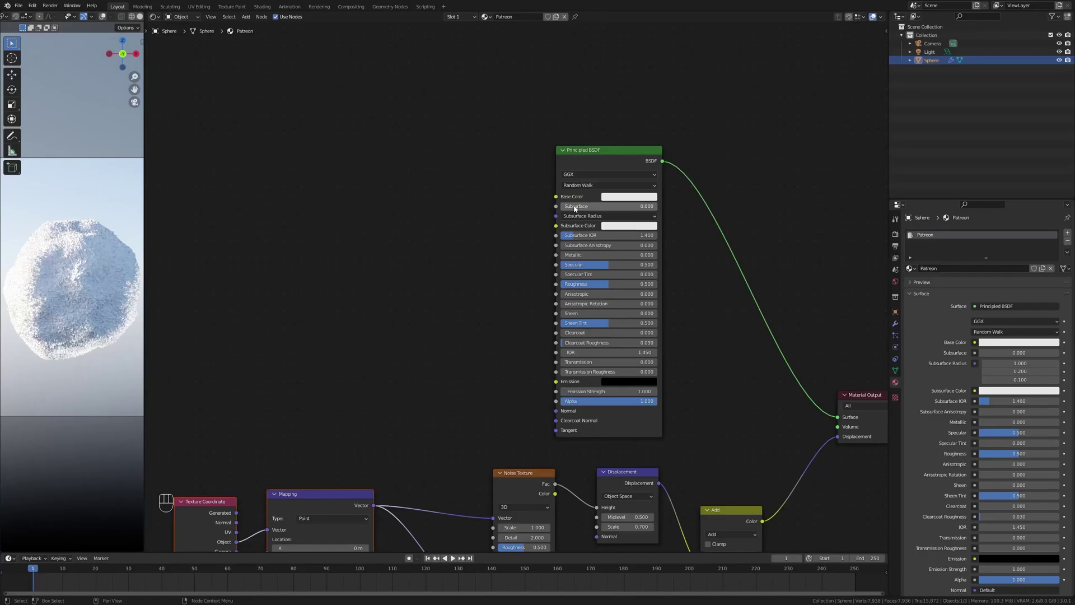
# - Turn the Principled BSDF Subsurface value up to 1.000
pyautogui.moveTo(576, 207); pyautogui.dragTo(657, 207)
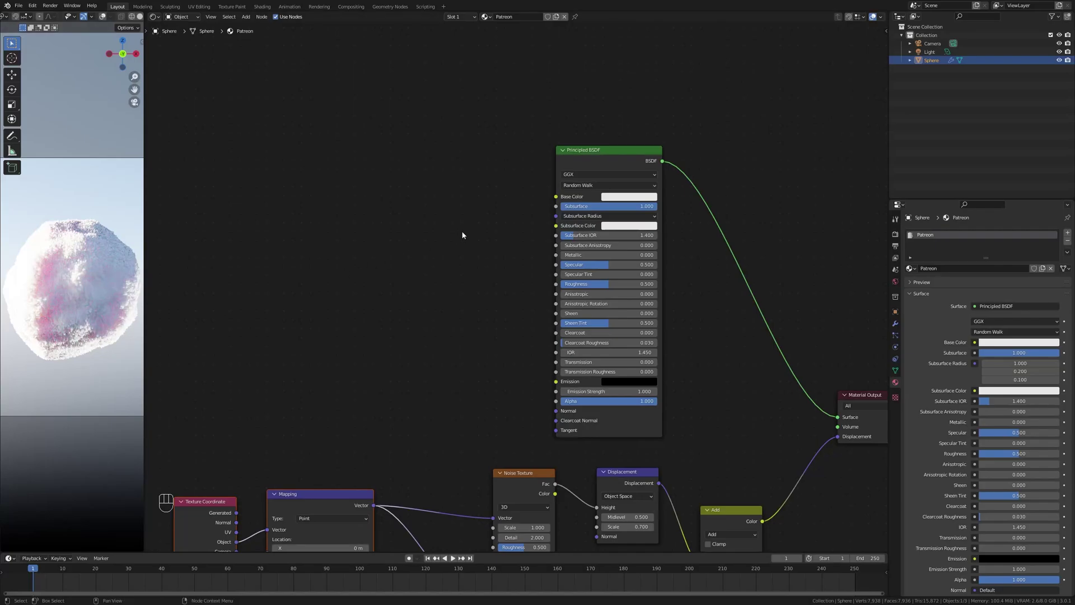
pyautogui.scroll(5, 554, 255)
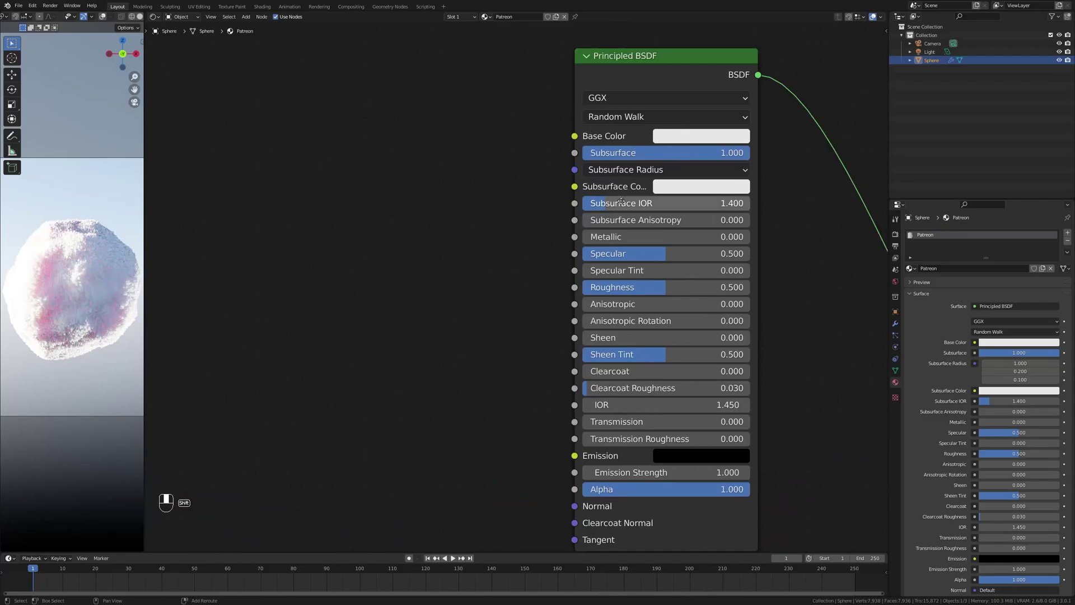
pyautogui.moveTo(682, 163); pyautogui.dragTo(554, 254, button='middle')
# - Set the Subsurface Color to RGB 0.4, 0.5, 0.6
pyautogui.click(549, 281)
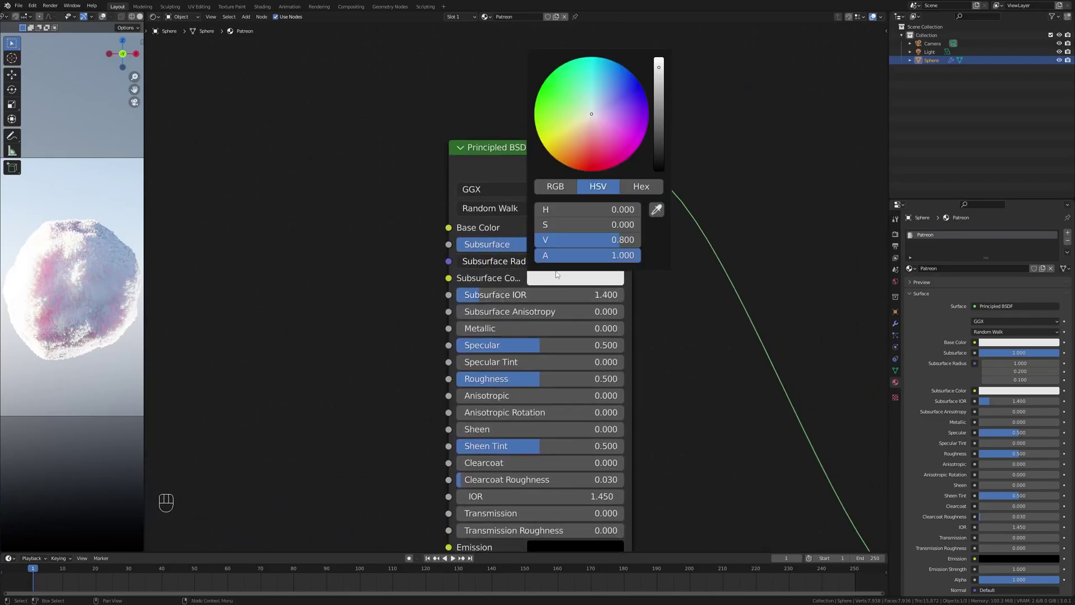
pyautogui.click(560, 190)
pyautogui.click(595, 209)
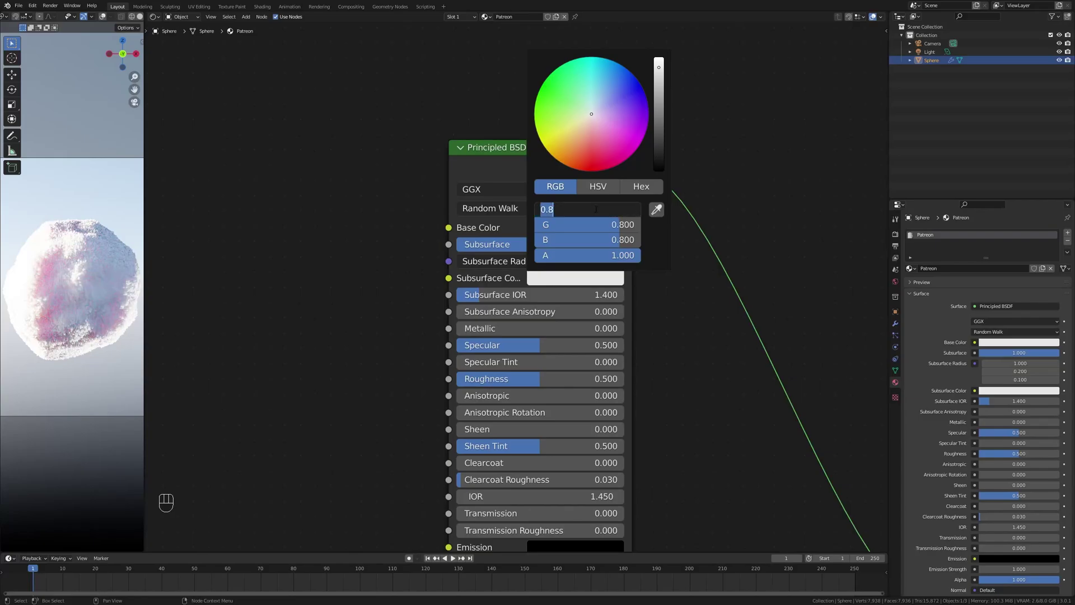
pyautogui.write('0.4')
pyautogui.press('Tab')
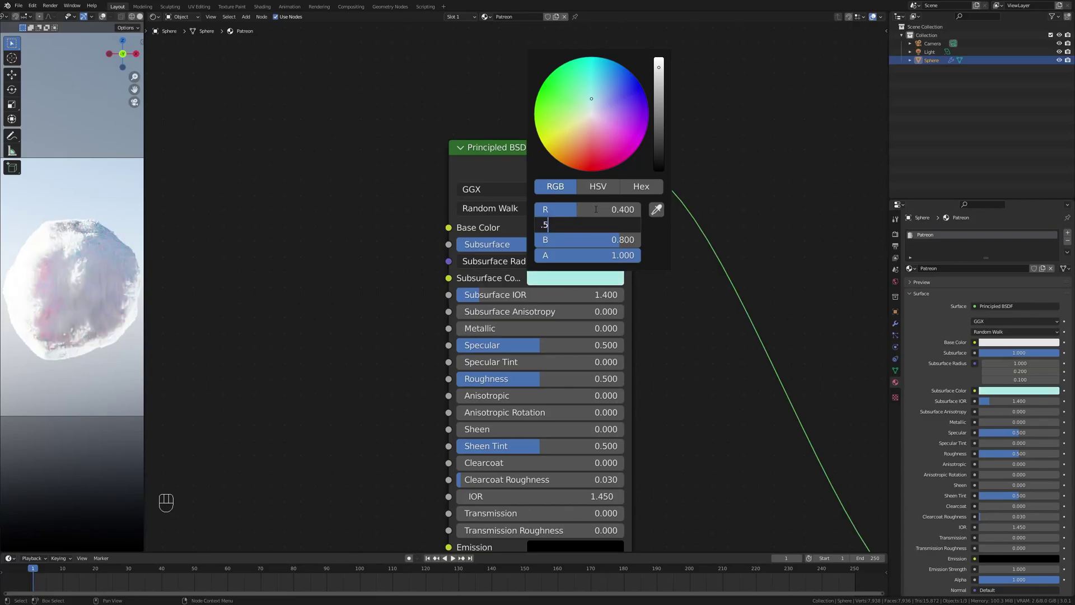
pyautogui.write('0.5')
pyautogui.press('Tab')
pyautogui.write('0.6')
pyautogui.press('Return')
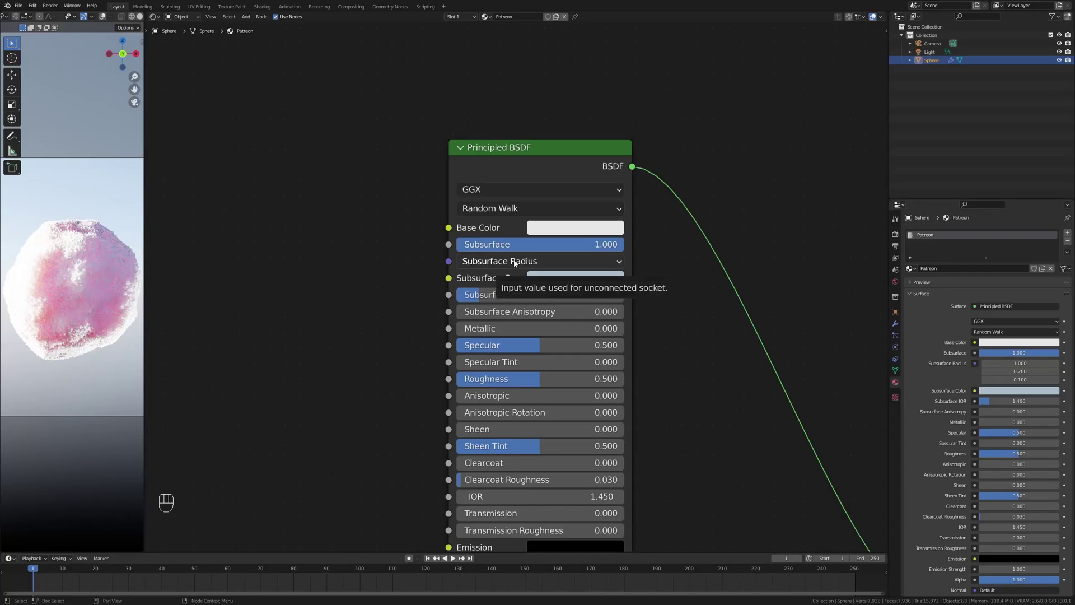
# - Expand Subsurface Radius and edit its second and third values
pyautogui.click(515, 262)
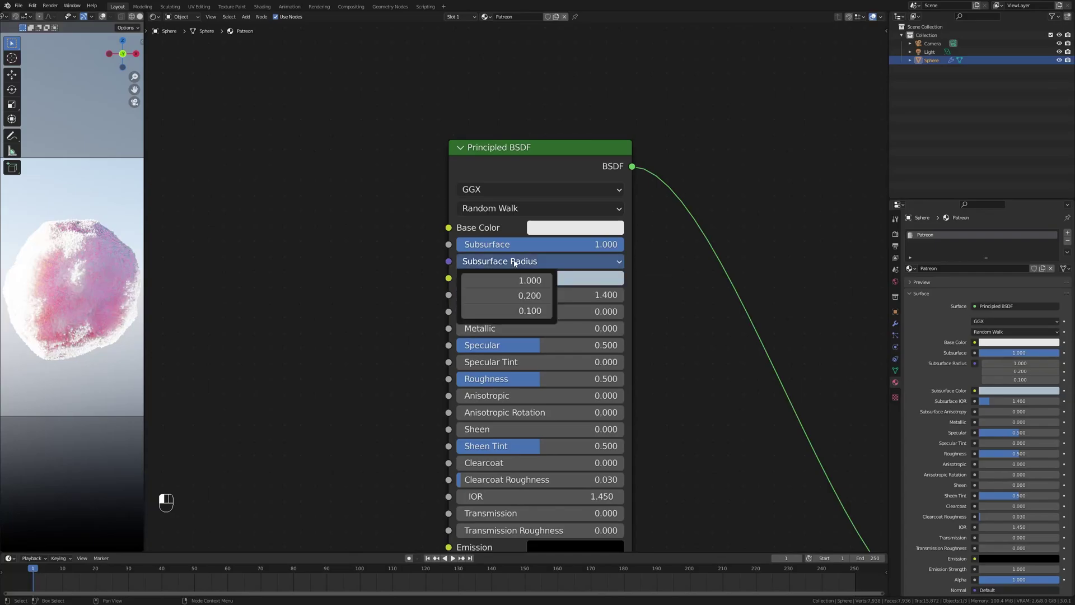
pyautogui.click(510, 295)
pyautogui.write('0')
pyautogui.press('Return')
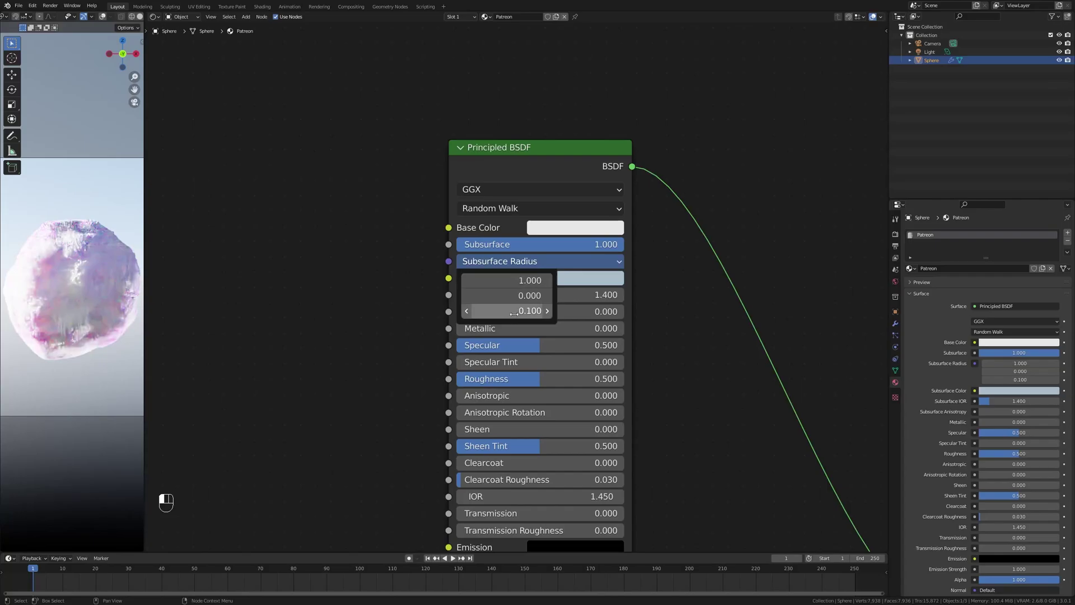
pyautogui.click(513, 311)
pyautogui.write('0')
pyautogui.press('Tab')
pyautogui.write('0')
pyautogui.press('Tab')
pyautogui.write('1')
pyautogui.press('Return')
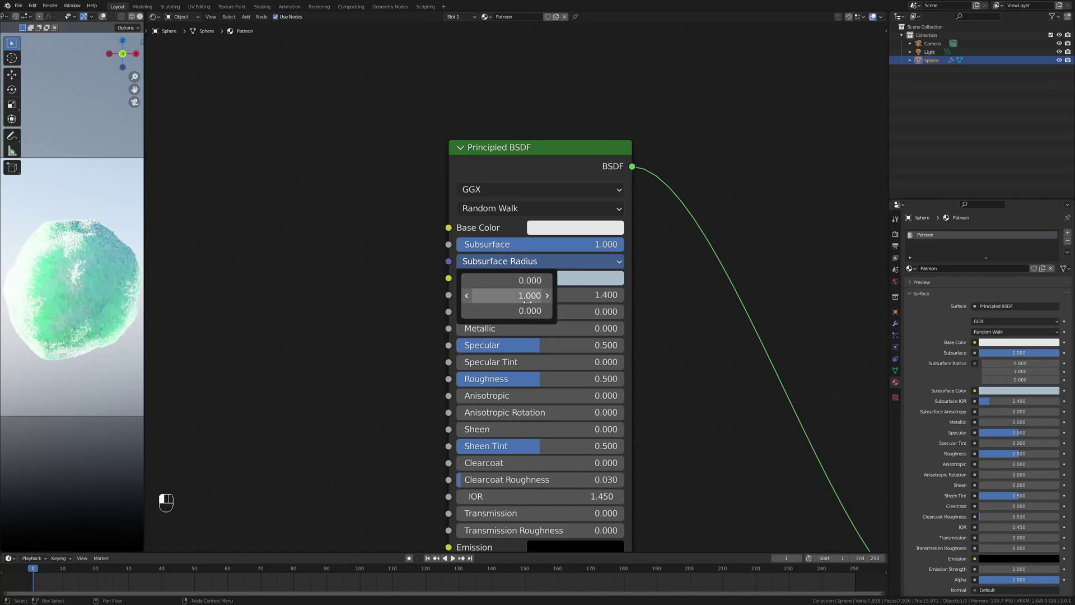
# - Enter Subsurface Radius 0.4, 0.5, 0.6, then widen the 3D viewport
pyautogui.click(520, 281)
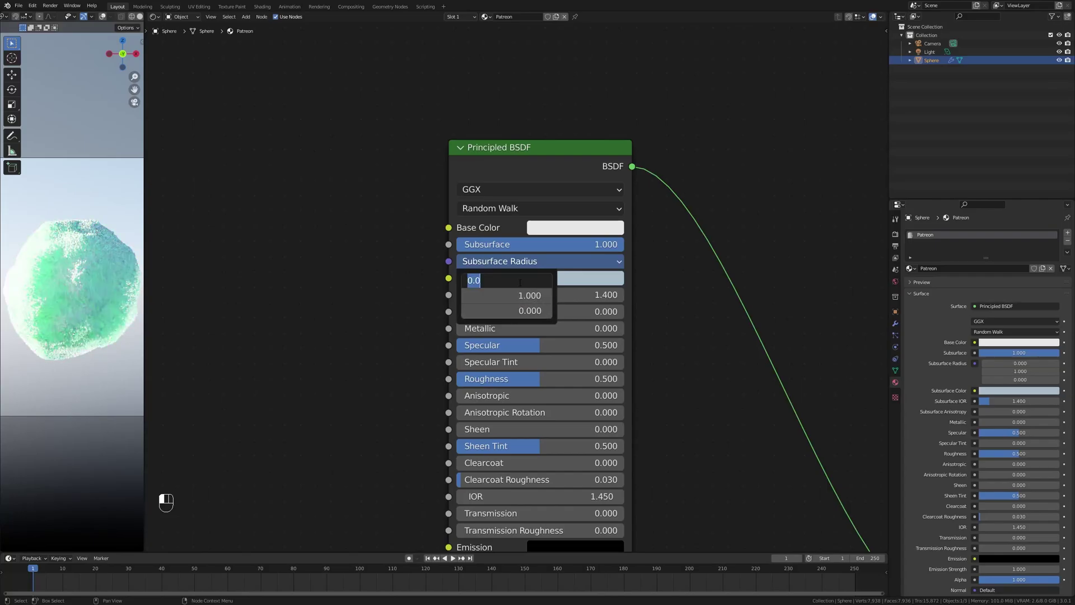
pyautogui.write('.4')
pyautogui.press('Tab')
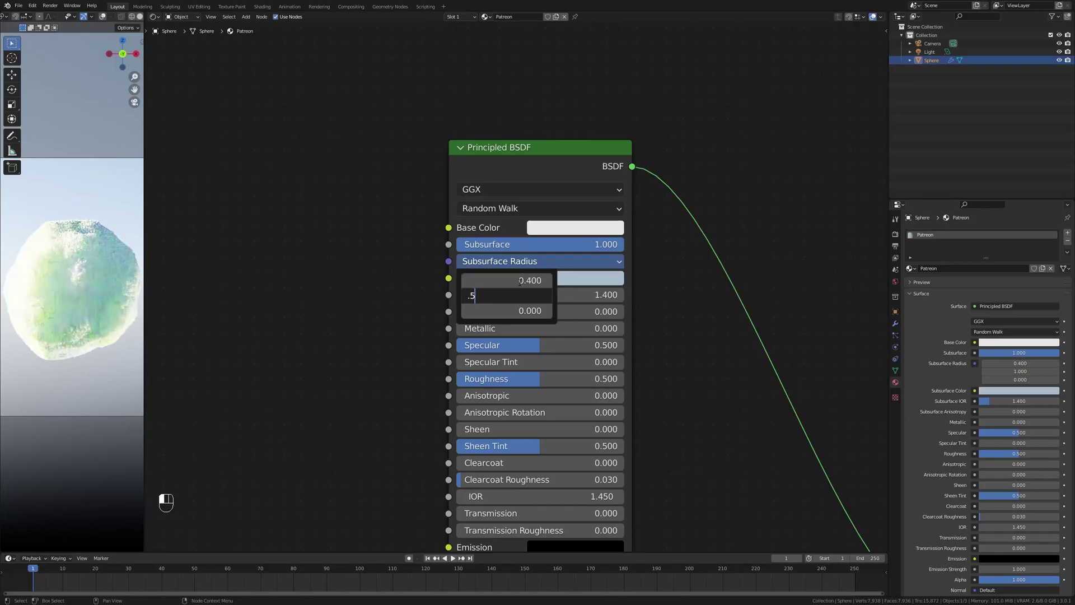
pyautogui.write('.5')
pyautogui.press('Tab')
pyautogui.write('.6')
pyautogui.press('Return')
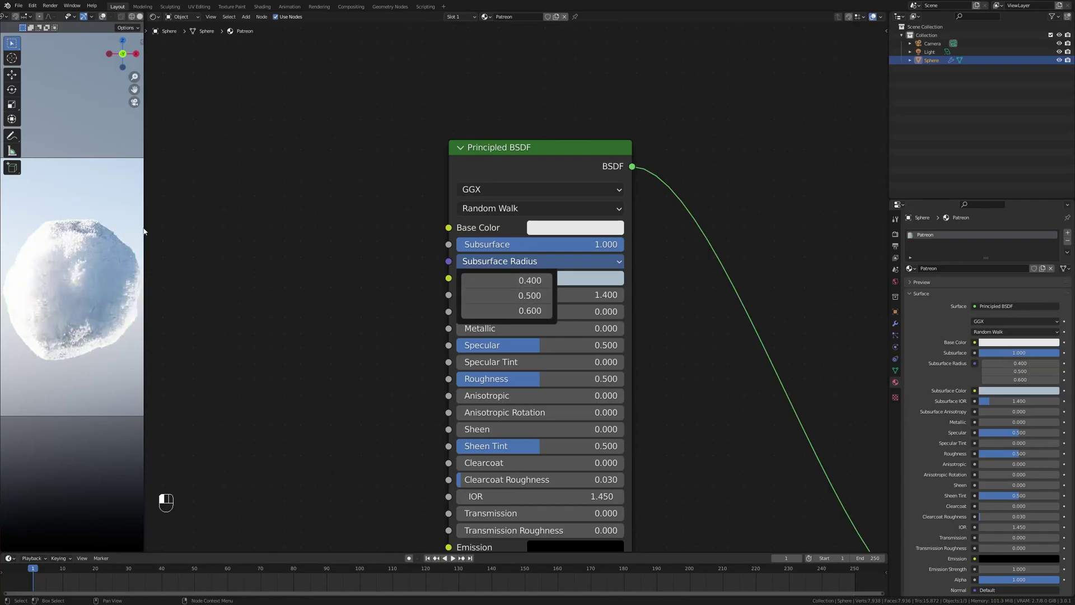
pyautogui.moveTo(144, 238); pyautogui.dragTo(300, 244)
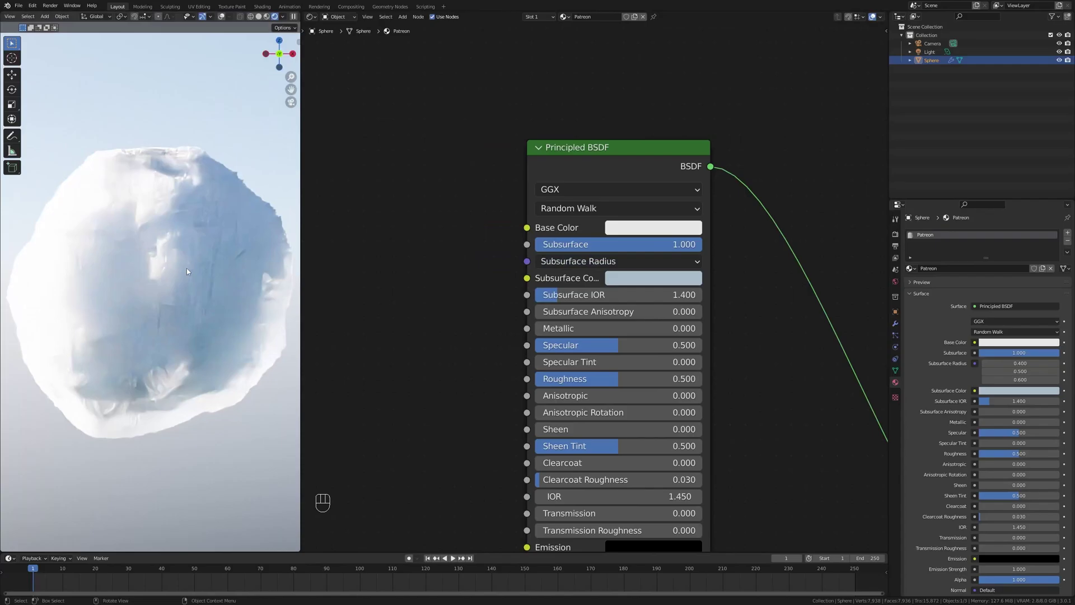
# - Set the lower Noise Texture's Scale to 60
pyautogui.click(896, 324)
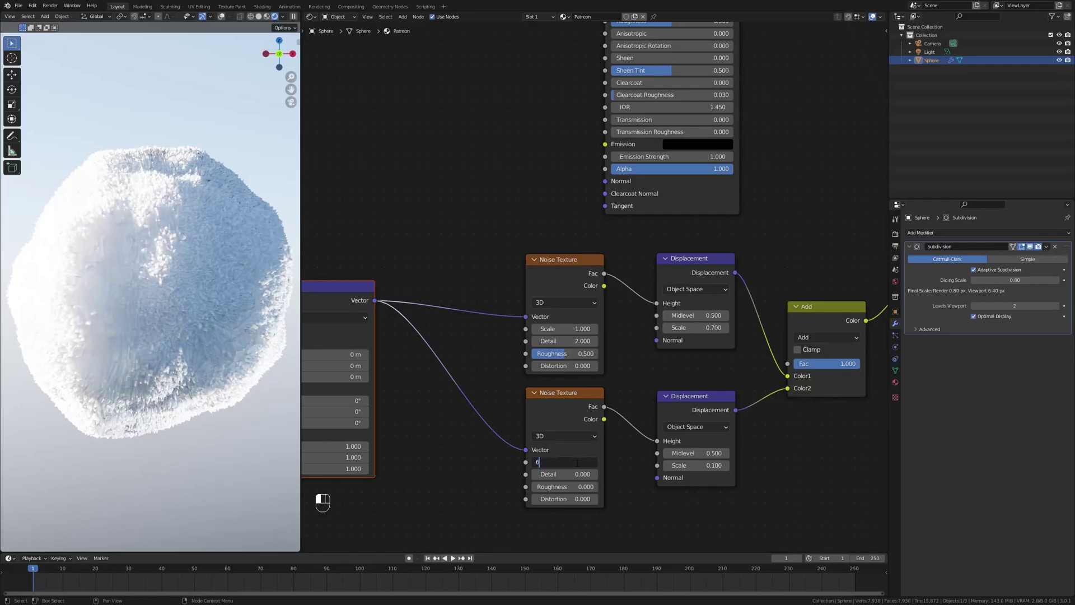
pyautogui.write('60')
pyautogui.press('Return')
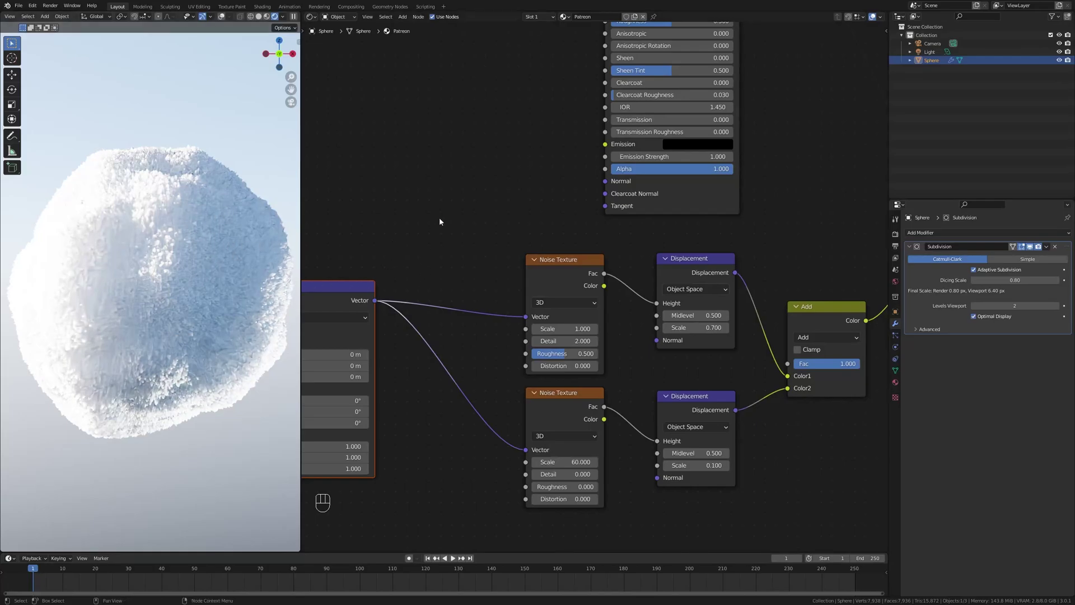
# - Move the Texture Coordinate and Mapping nodes further left in the node tree
pyautogui.scroll(-1, 563, 160)
pyautogui.moveTo(563, 161); pyautogui.dragTo(511, 401, button='middle')
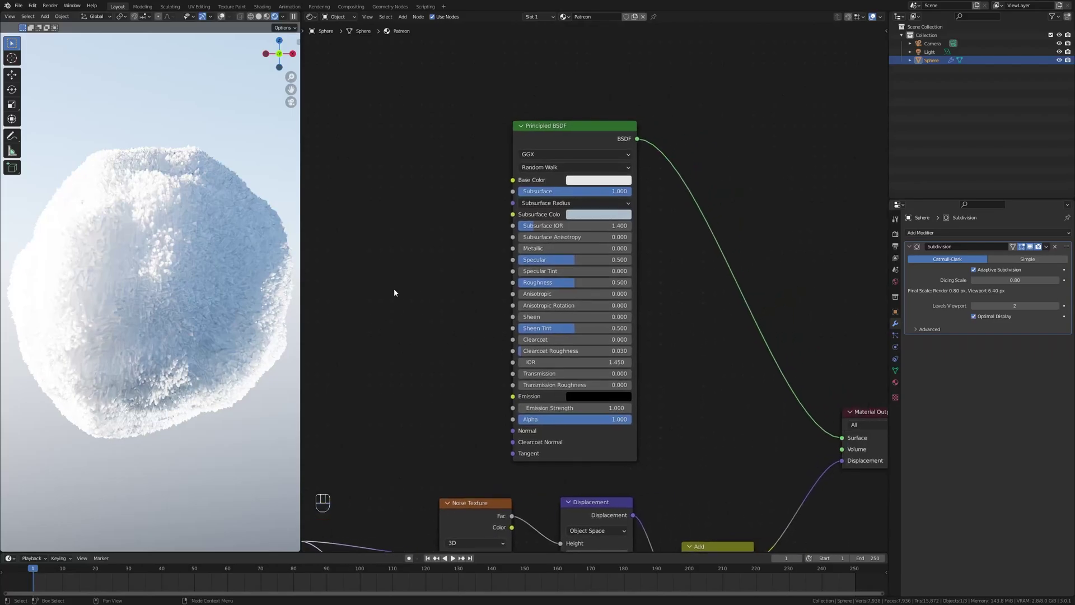
pyautogui.scroll(-2, 381, 294)
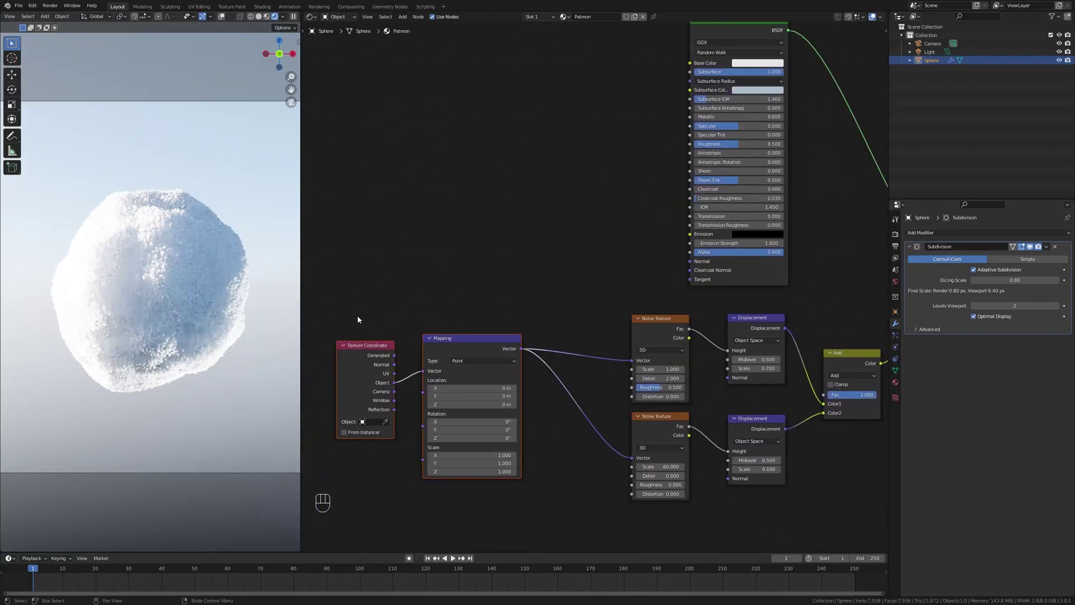
pyautogui.press('g')
pyautogui.click(307, 325)
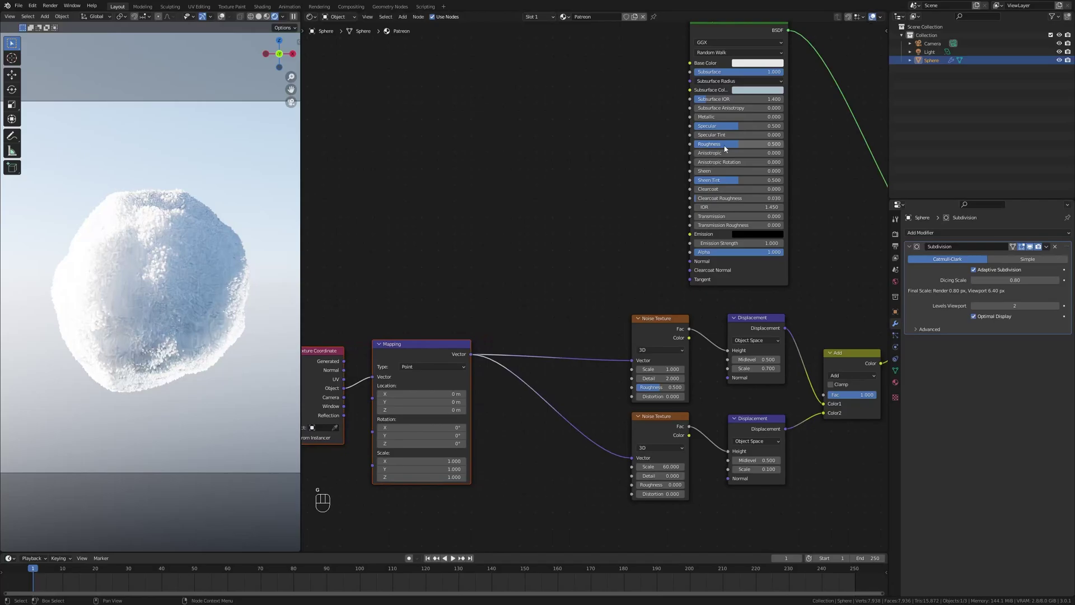
# - Drop the Principled BSDF Roughness to 0.000 and zoom in to inspect the sheen
pyautogui.moveTo(725, 149); pyautogui.dragTo(783, 148)
pyautogui.scroll(4, 207, 294)
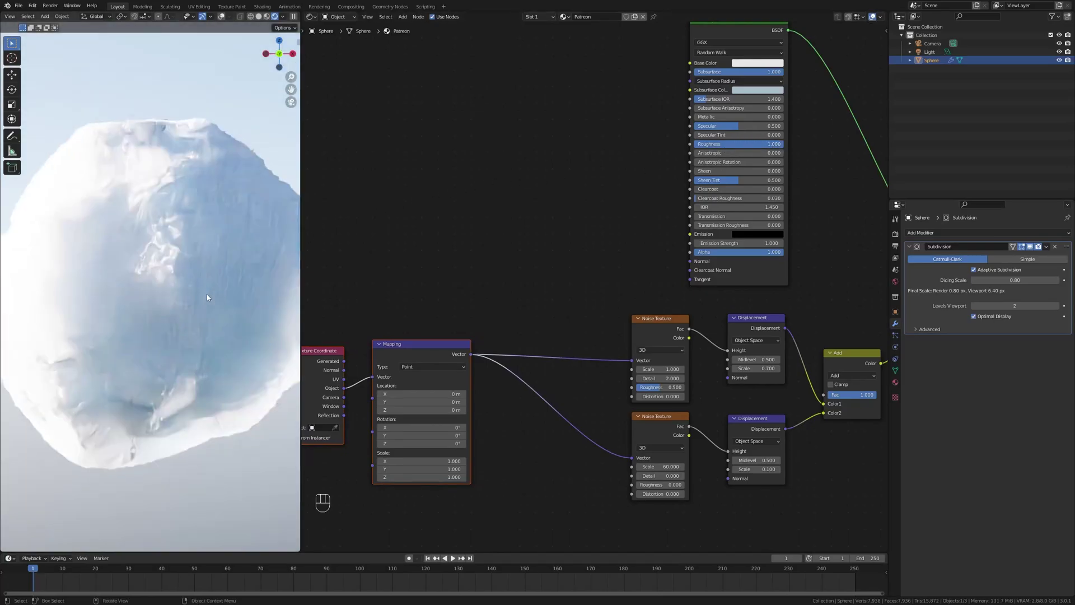
pyautogui.scroll(3, 207, 294)
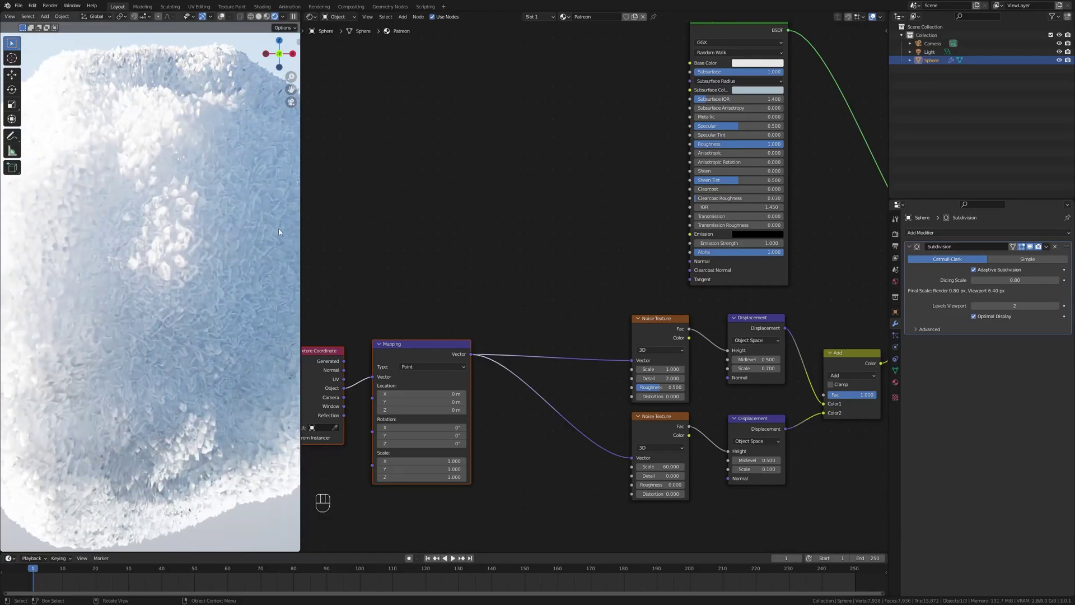
pyautogui.moveTo(737, 144); pyautogui.dragTo(695, 145)
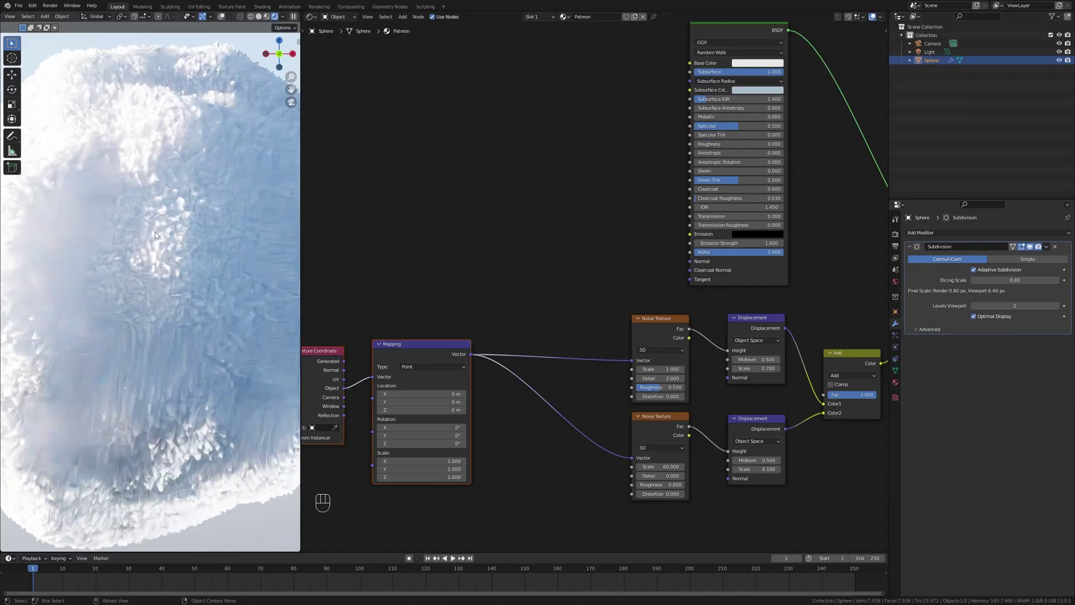
pyautogui.scroll(-3, 164, 230)
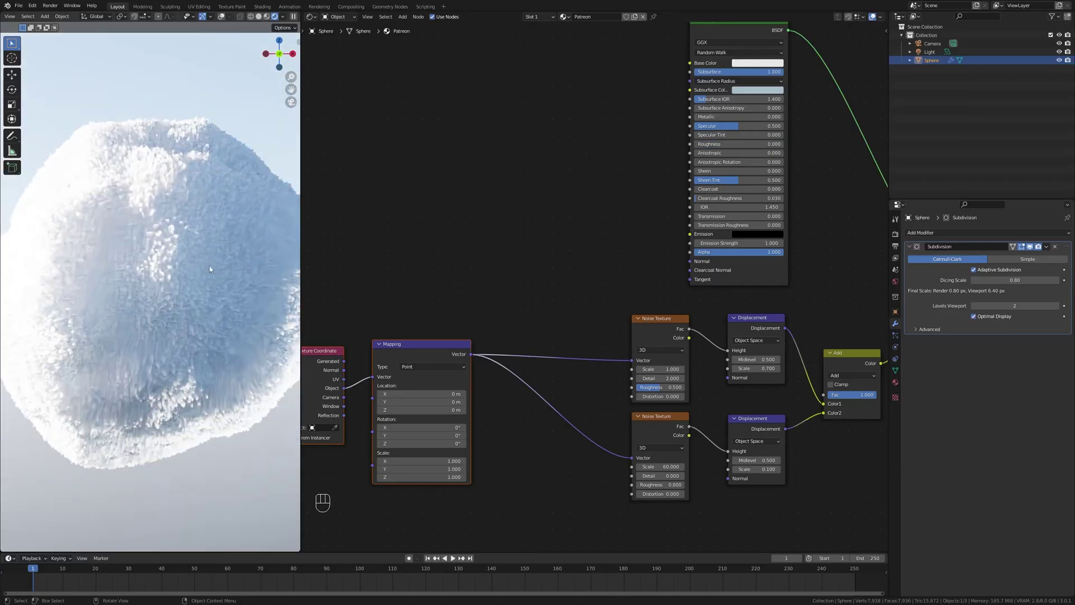
pyautogui.scroll(3, 210, 269)
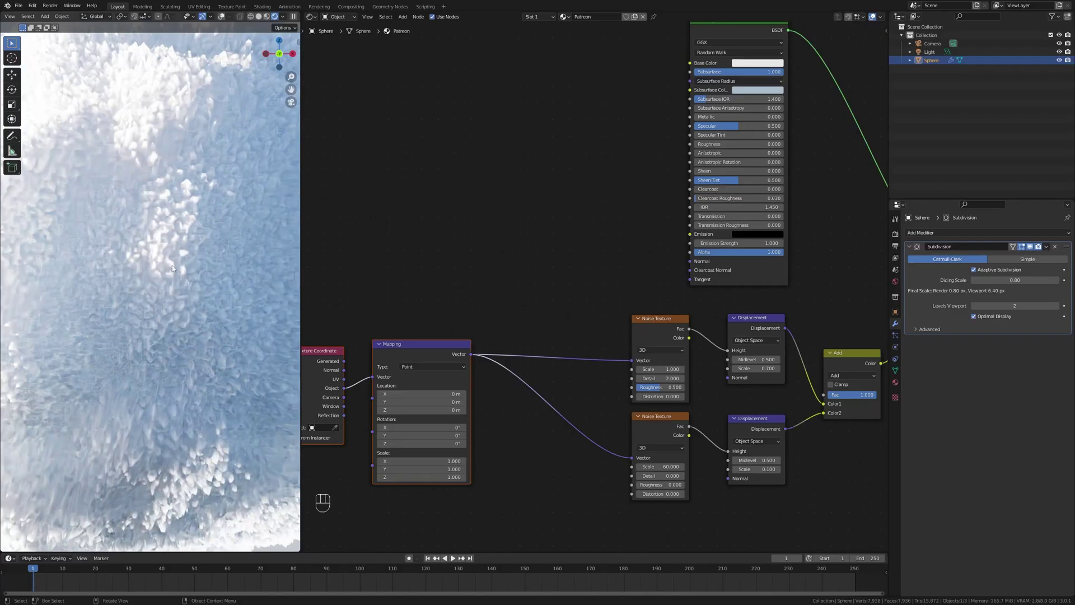
pyautogui.scroll(-3, 233, 260)
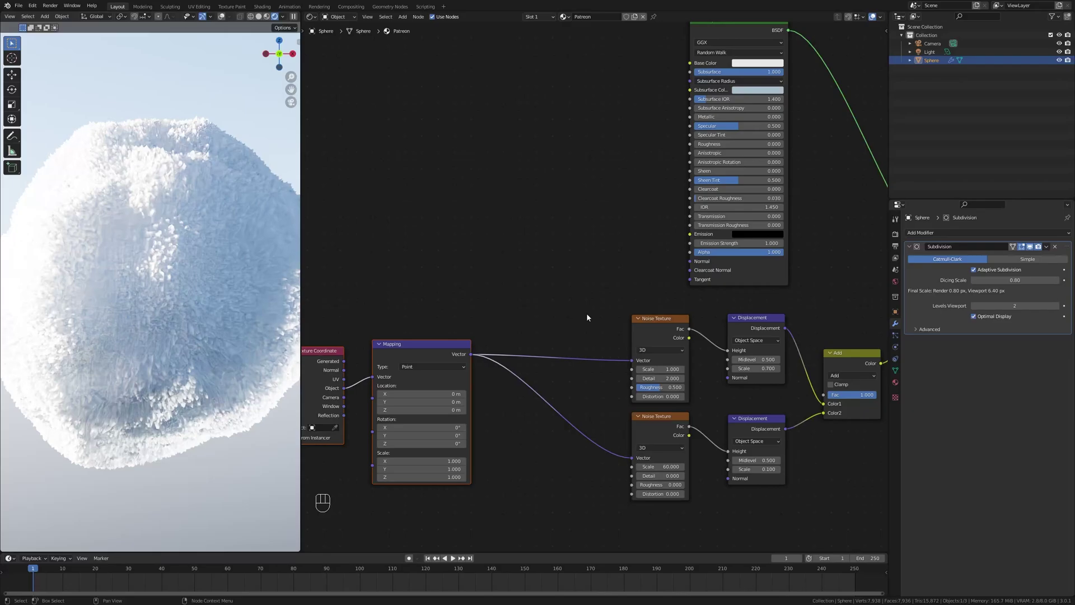
# - Move the Scale 60 noise left, feed its Fac into a new ColorRamp, and preview it
pyautogui.click(558, 262)
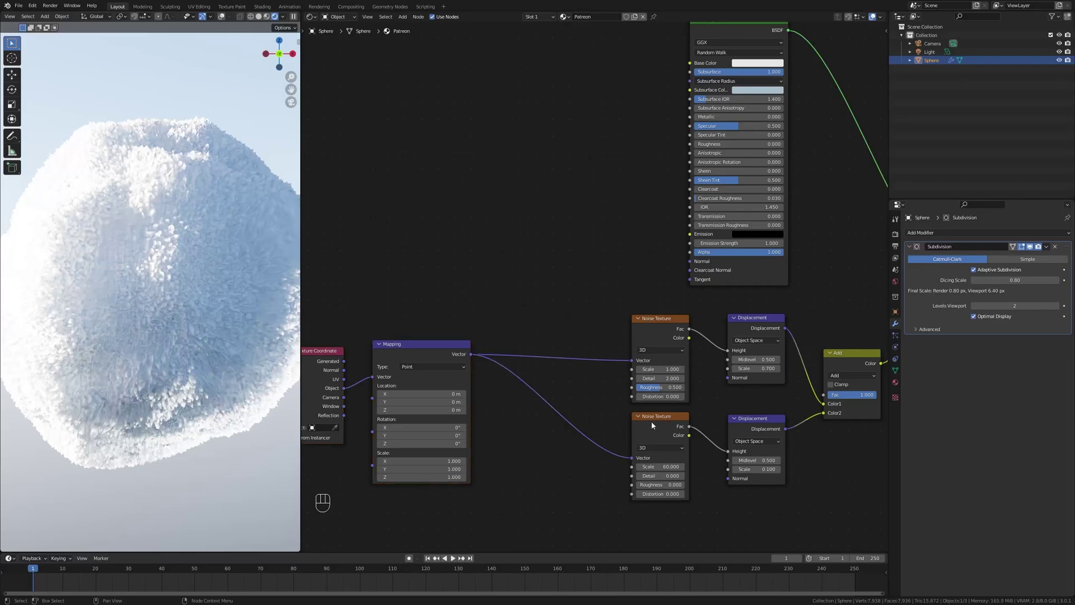
pyautogui.moveTo(657, 424); pyautogui.dragTo(545, 421)
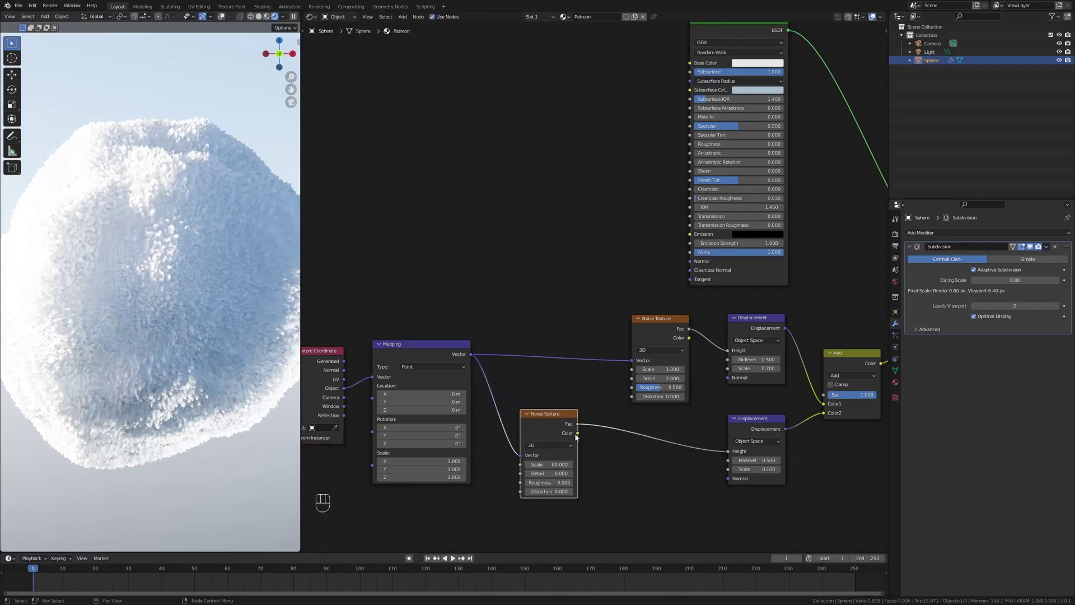
pyautogui.hotkey('shift', 'a')
pyautogui.write('colo')
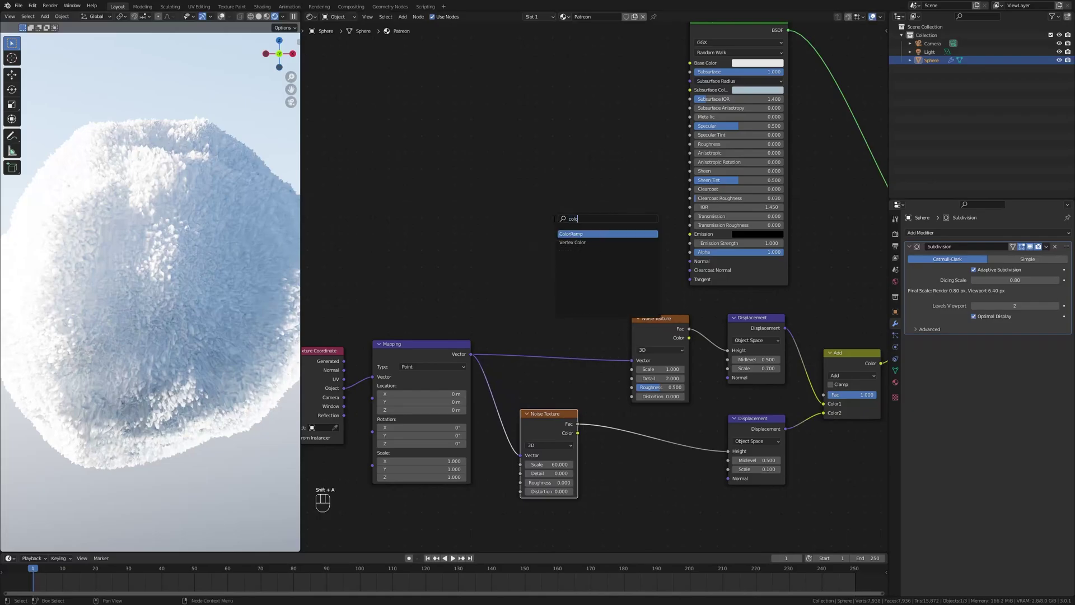
pyautogui.press('Return')
pyautogui.moveTo(578, 424); pyautogui.dragTo(558, 244)
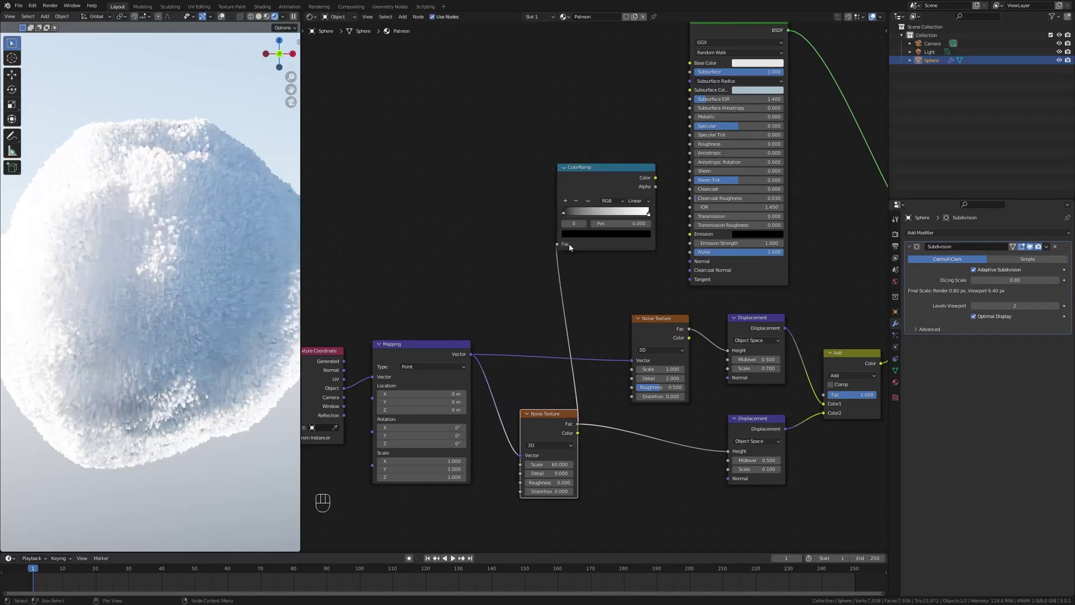
pyautogui.moveTo(633, 172); pyautogui.dragTo(542, 215, button='middle')
pyautogui.keyDown('ctrl'); pyautogui.keyDown('shift'); pyautogui.click(543, 215); pyautogui.keyUp('shift'); pyautogui.keyUp('ctrl')
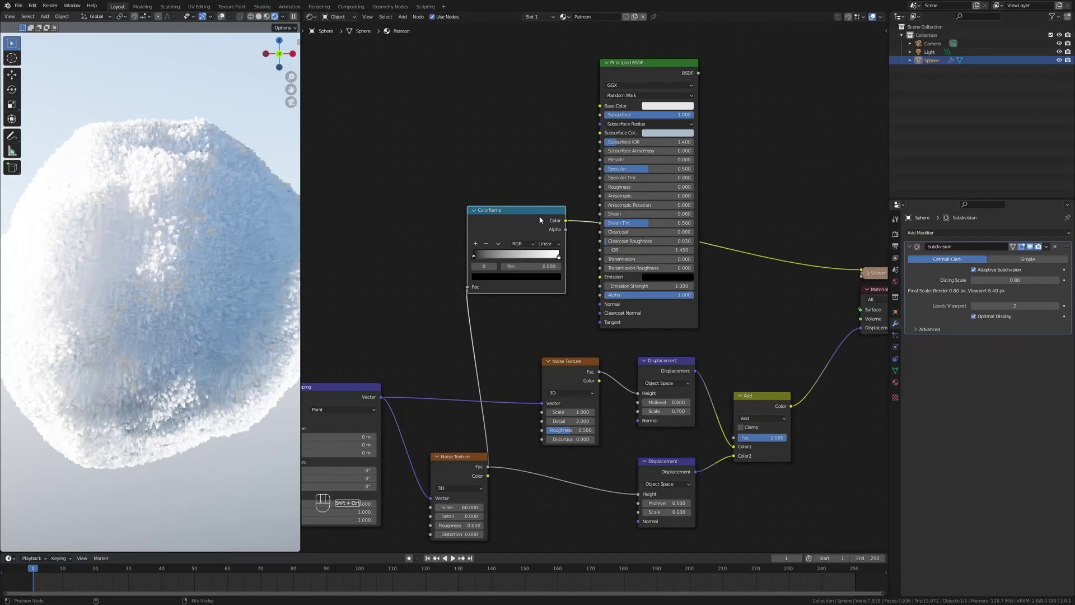
pyautogui.scroll(5, 92, 298)
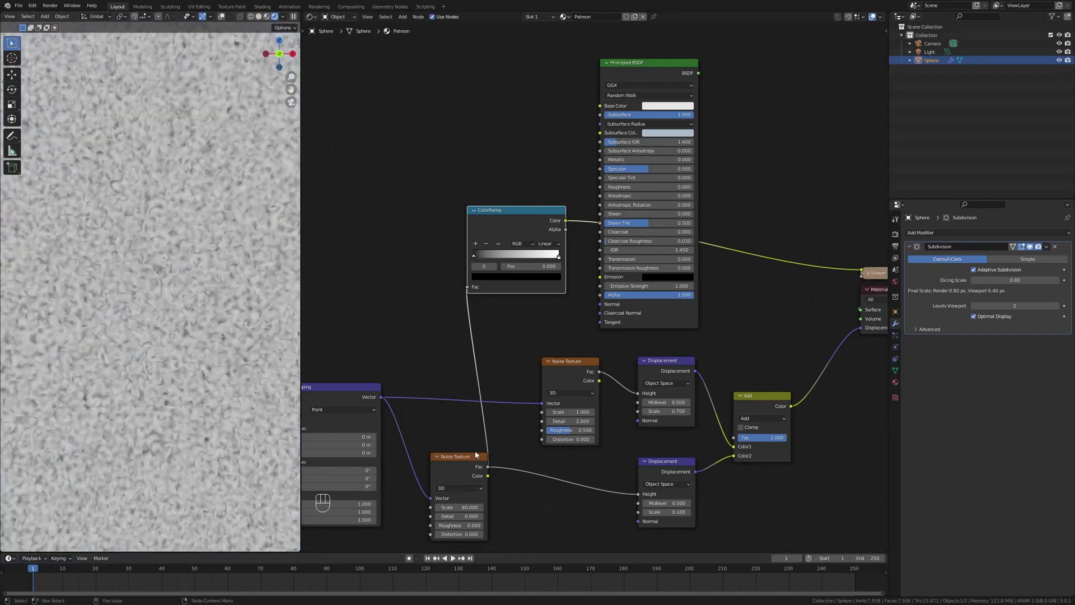
# - Pull the ColorRamp stops inward, swap them, and dim the light stop to grey 0.234
pyautogui.moveTo(474, 257); pyautogui.dragTo(533, 263)
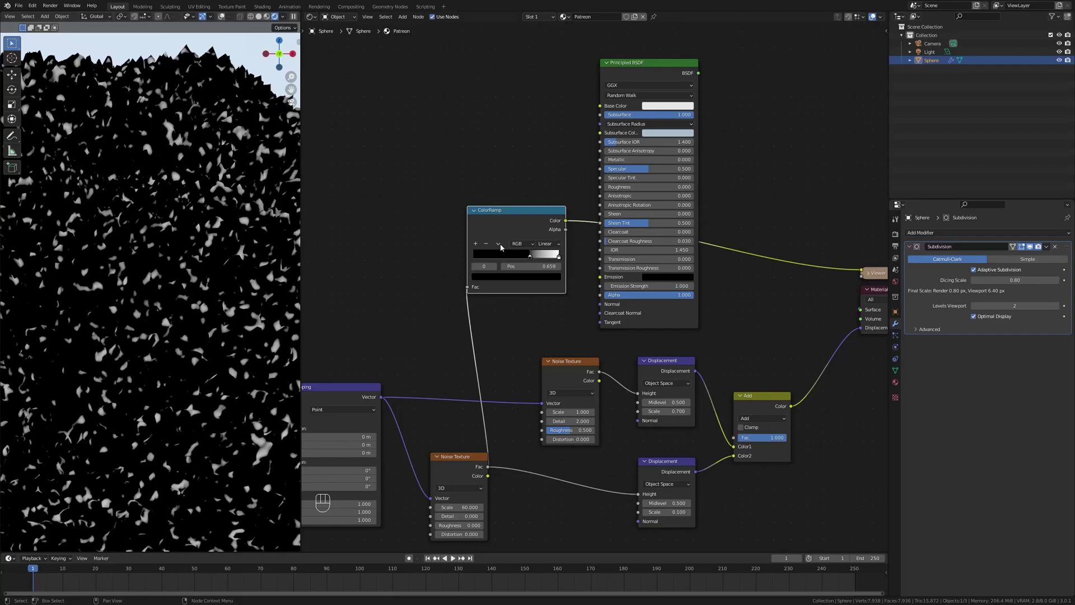
pyautogui.moveTo(559, 257); pyautogui.dragTo(513, 257)
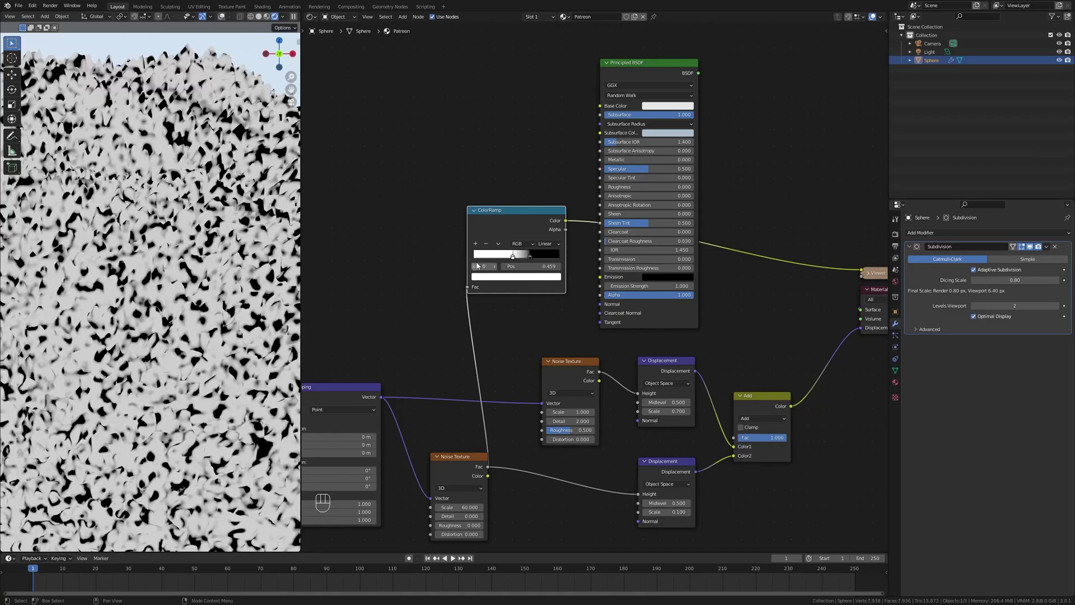
pyautogui.moveTo(529, 257); pyautogui.dragTo(505, 256)
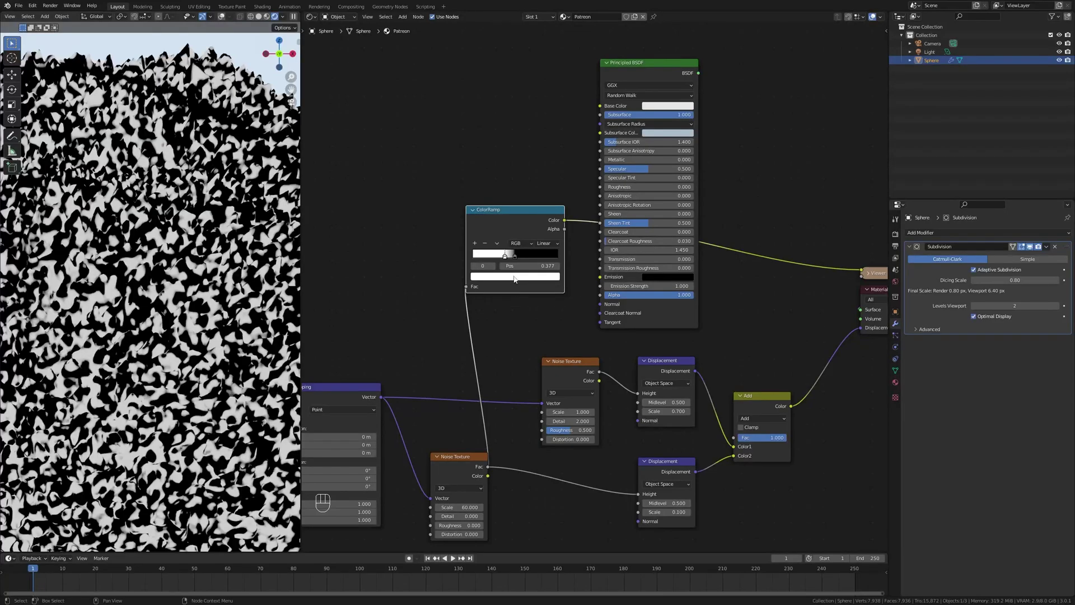
pyautogui.click(515, 278)
pyautogui.click(542, 188)
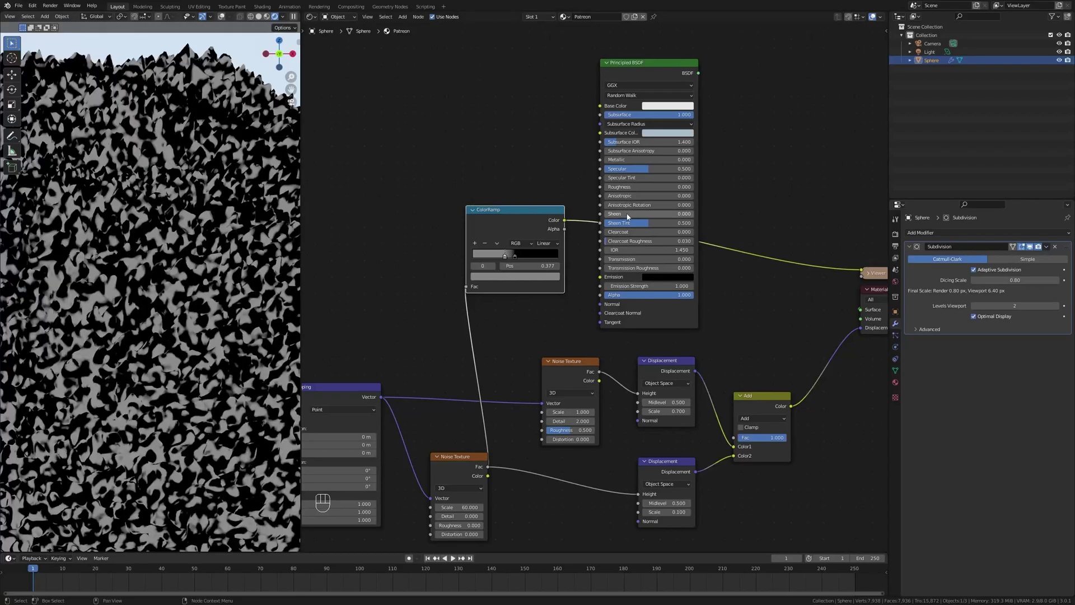
pyautogui.scroll(-1, 624, 218)
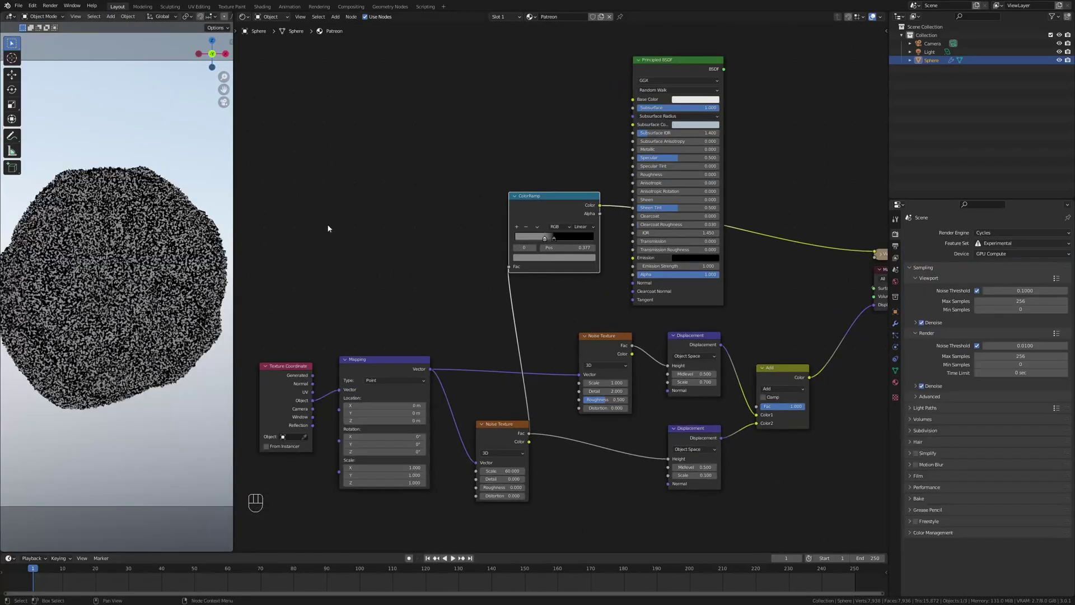
# - Restore the Principled BSDF preview and plug the ColorRamp Color into its Roughness
pyautogui.moveTo(528, 158); pyautogui.dragTo(474, 220, button='middle')
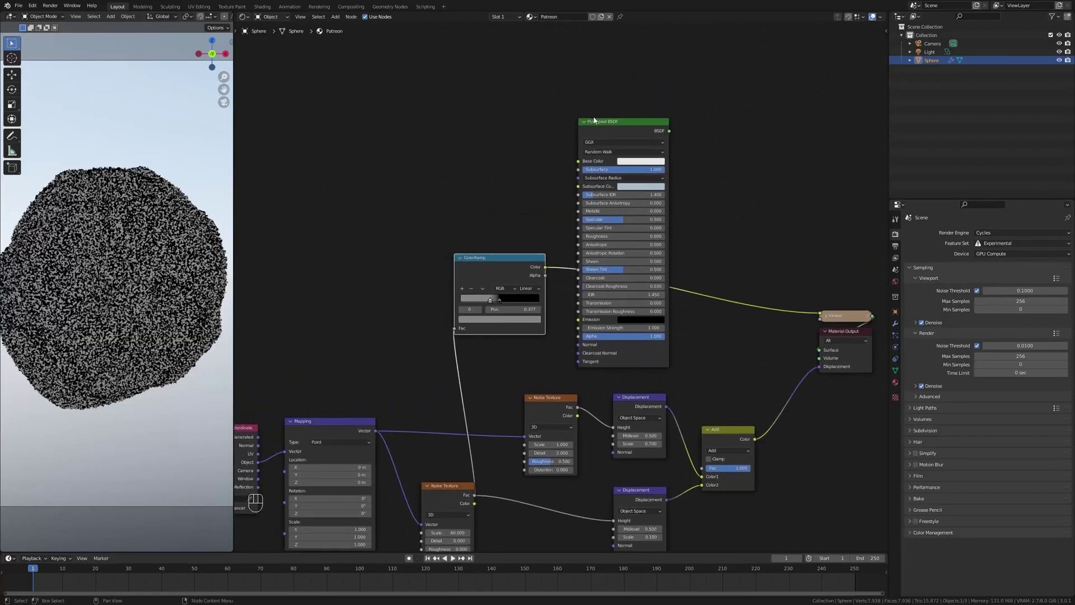
pyautogui.keyDown('ctrl'); pyautogui.keyDown('shift'); pyautogui.click(610, 125); pyautogui.keyUp('shift'); pyautogui.keyUp('ctrl')
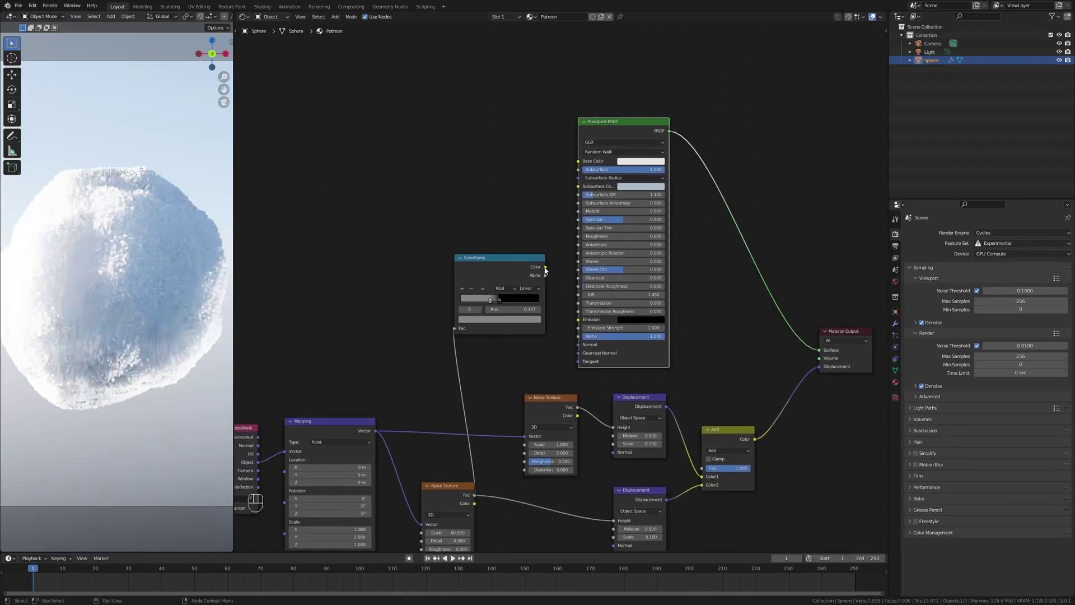
pyautogui.moveTo(545, 266); pyautogui.dragTo(583, 236)
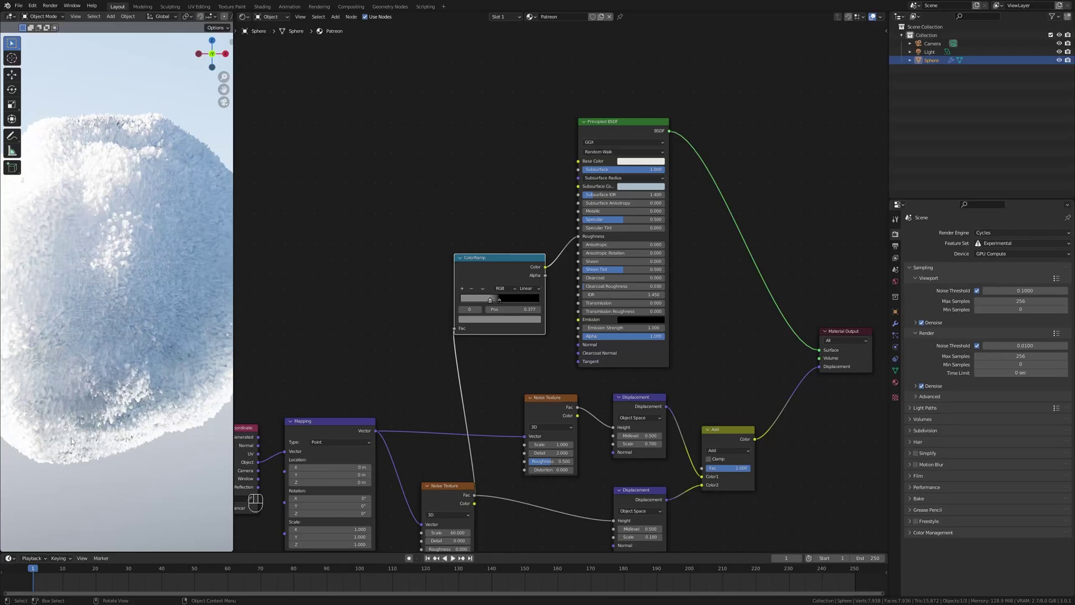
pyautogui.moveTo(164, 389); pyautogui.dragTo(206, 345, button='middle')
pyautogui.moveTo(75, 300); pyautogui.dragTo(201, 294, button='middle')
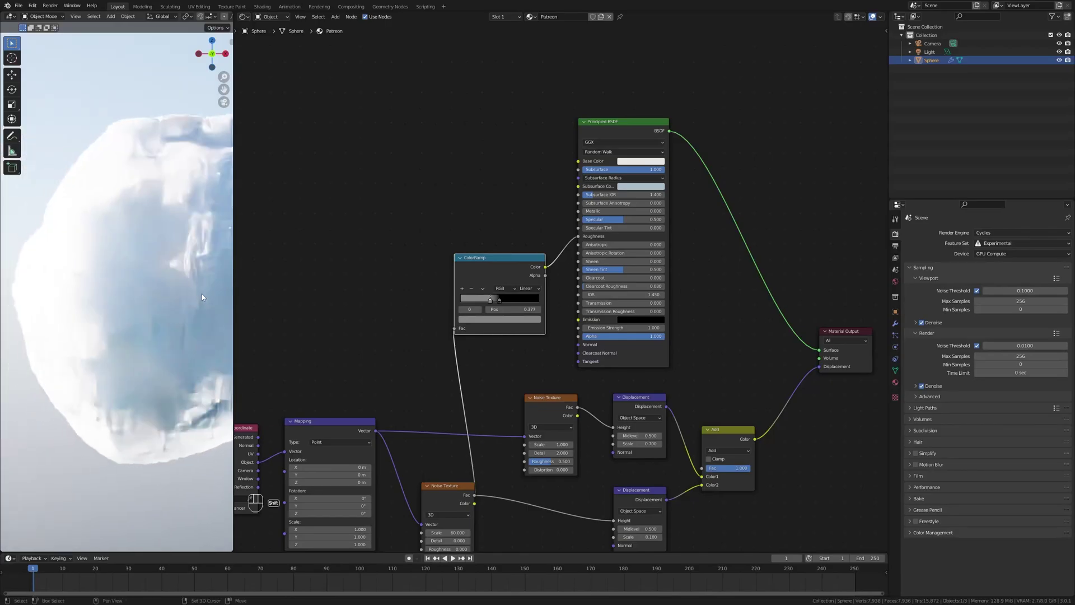
pyautogui.moveTo(140, 282); pyautogui.dragTo(73, 267, button='middle')
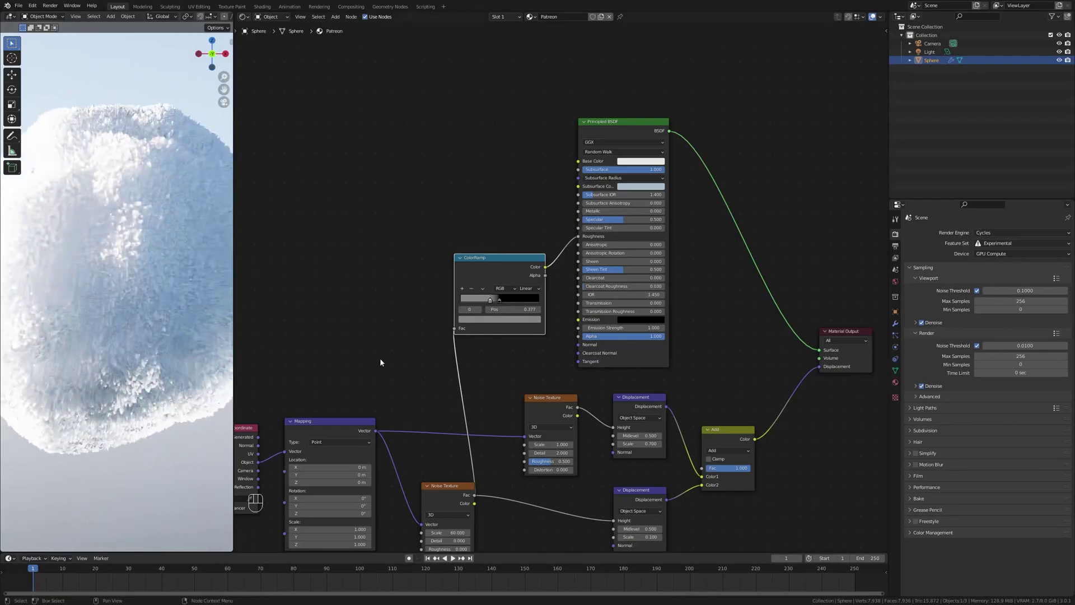
pyautogui.moveTo(579, 414); pyautogui.dragTo(605, 372, button='middle')
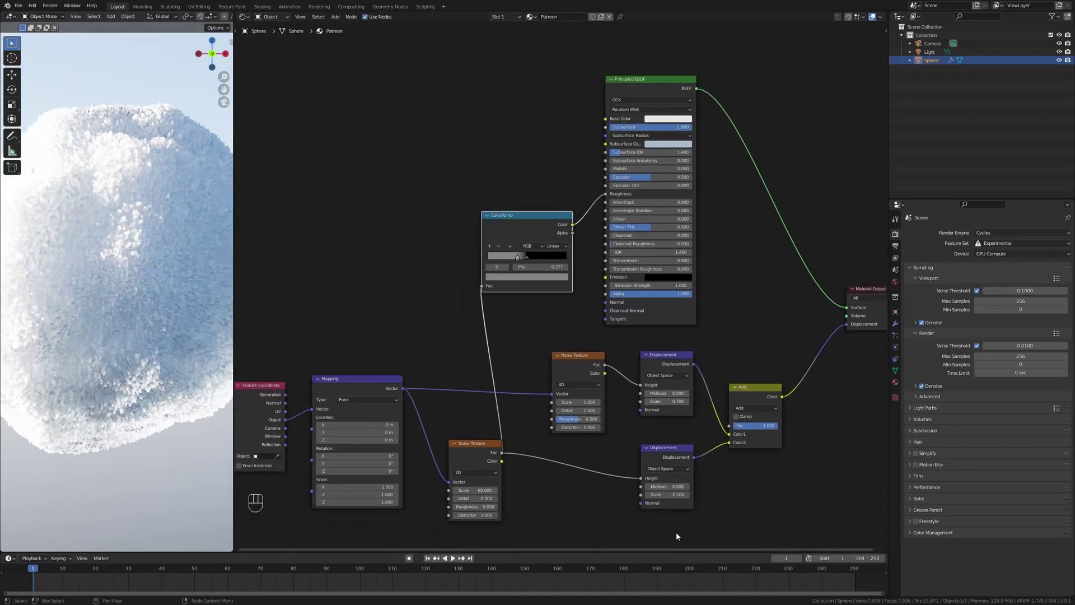
# - Set the lower Displacement node's Scale to 0.060, then return to camera view
pyautogui.click(668, 495)
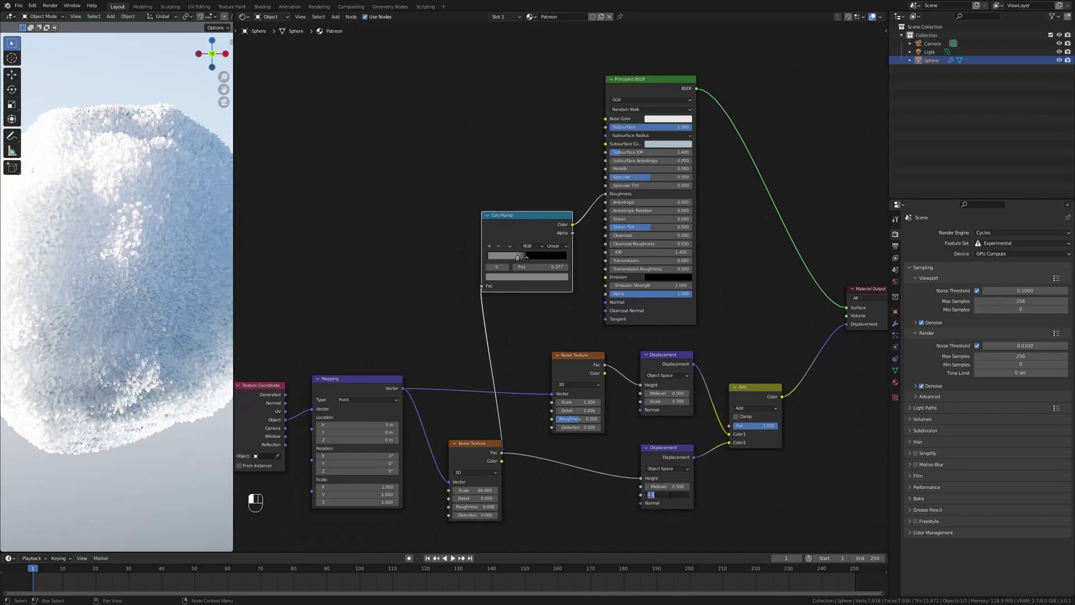
pyautogui.press('BackSpace')
pyautogui.write('.06')
pyautogui.press('Return')
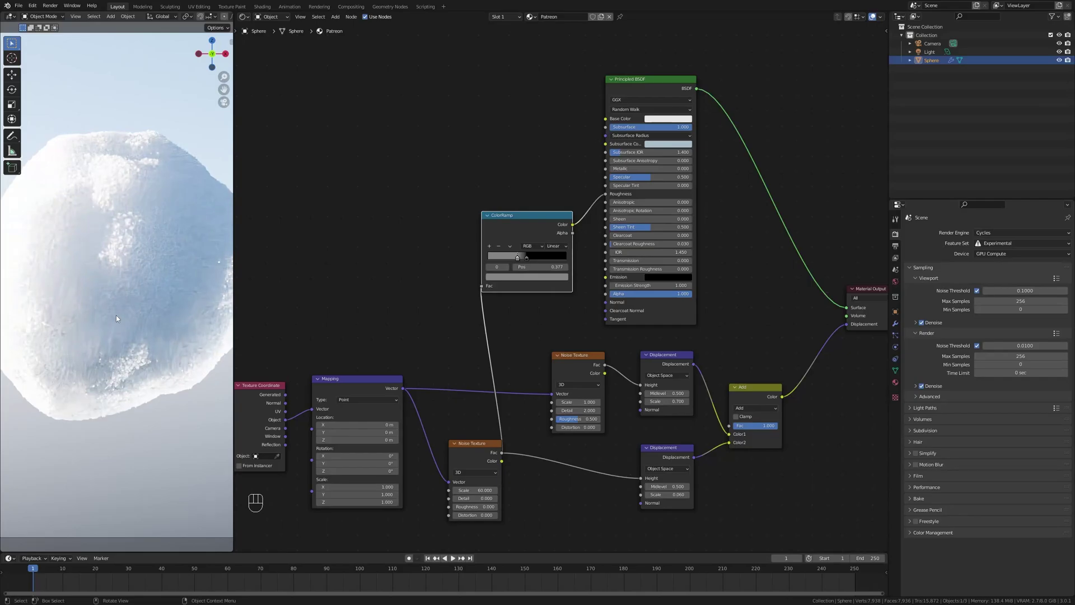
pyautogui.moveTo(100, 276); pyautogui.dragTo(108, 254, button='middle')
pyautogui.scroll(3, 124, 283)
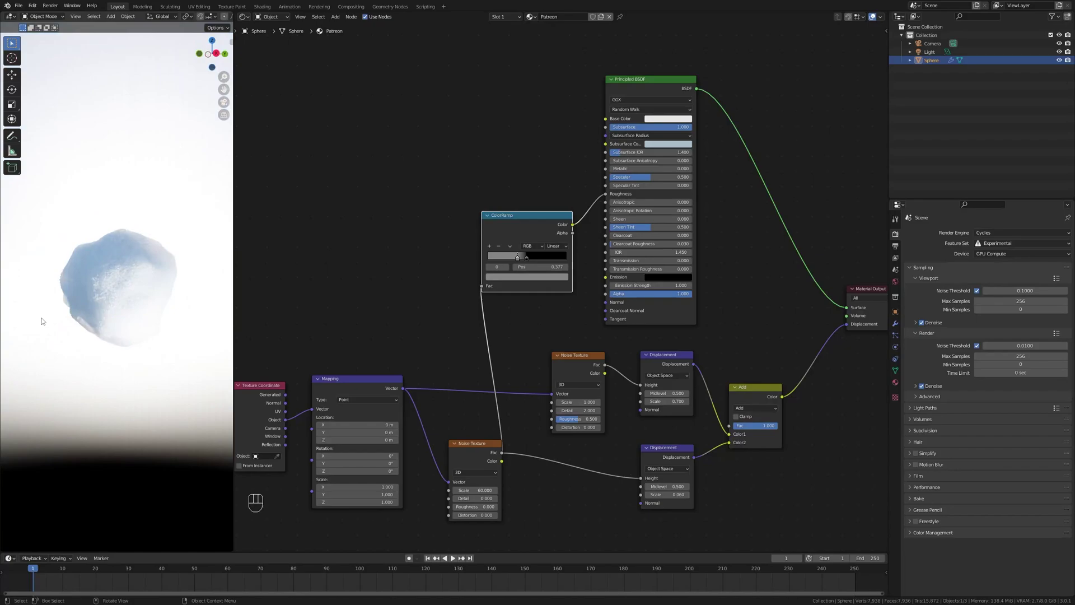
pyautogui.moveTo(89, 314); pyautogui.dragTo(113, 325, button='middle')
pyautogui.press('KP_0')
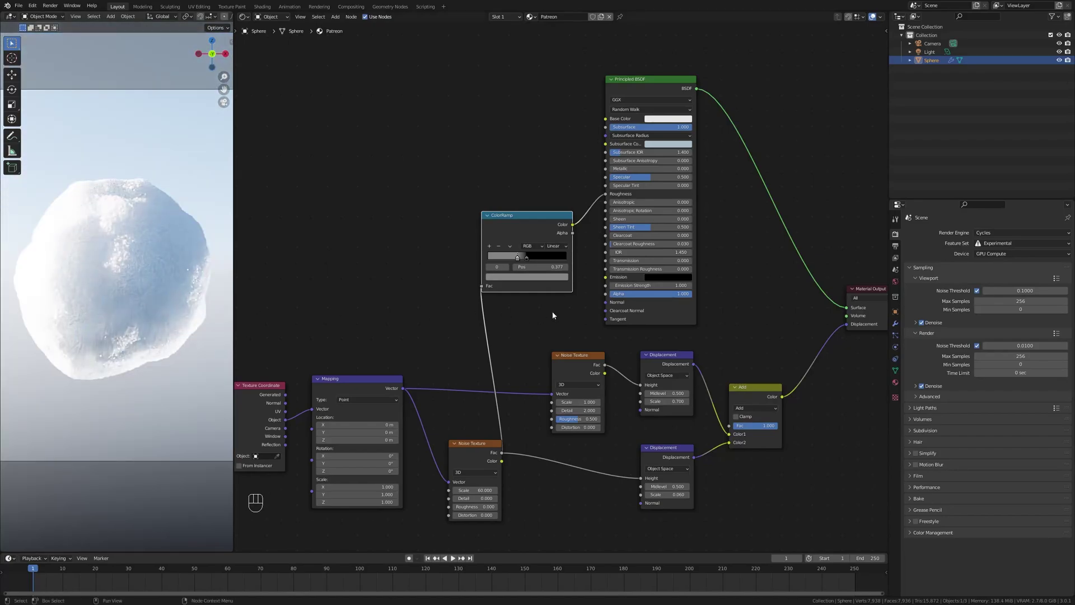
pyautogui.scroll(-1, 552, 313)
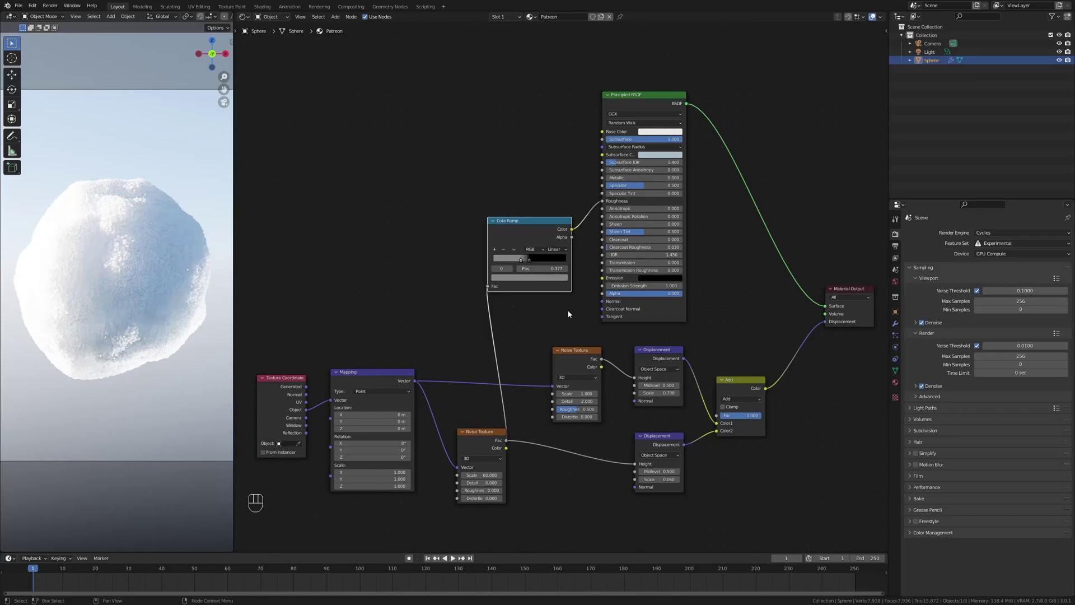